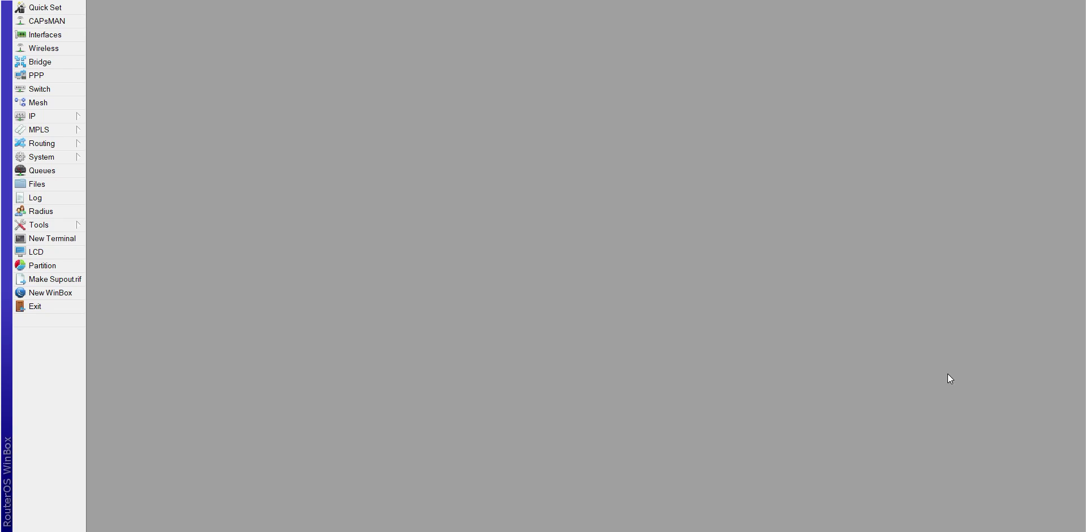
- Open the interface list and examine the LAN FTTH port ether2 with its VLANs vlan40 and vlan100
click(43, 38)
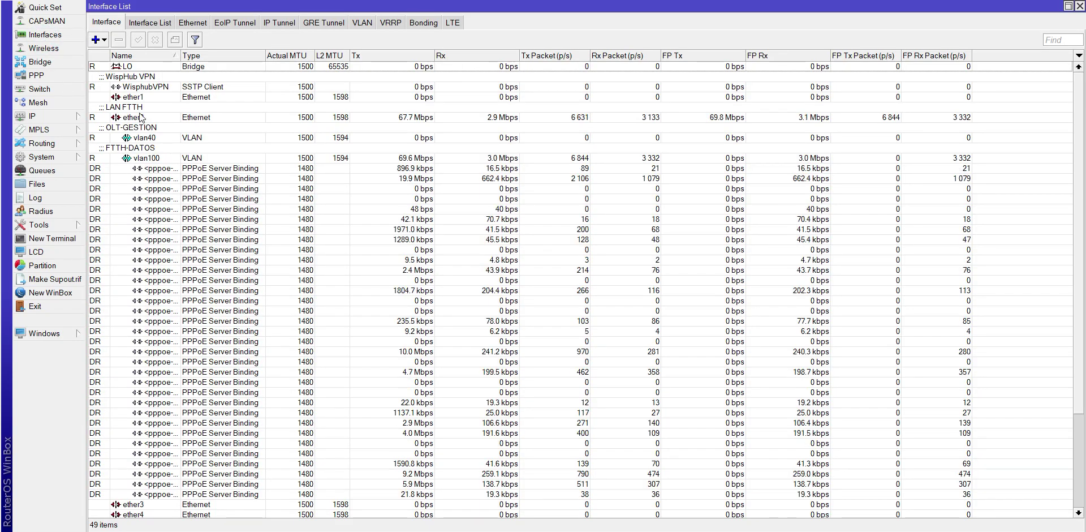
click(141, 117)
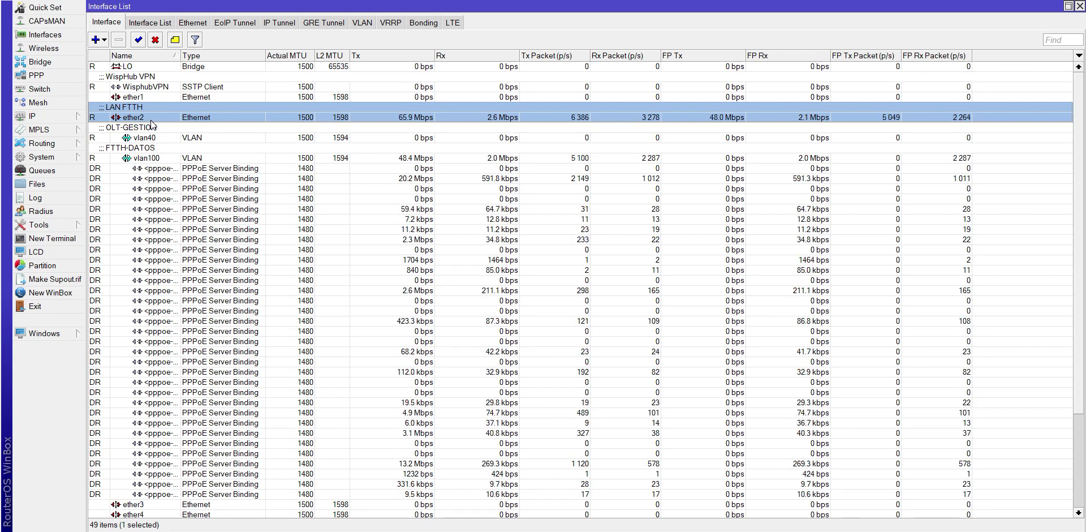
scroll(162, 179, down, 2)
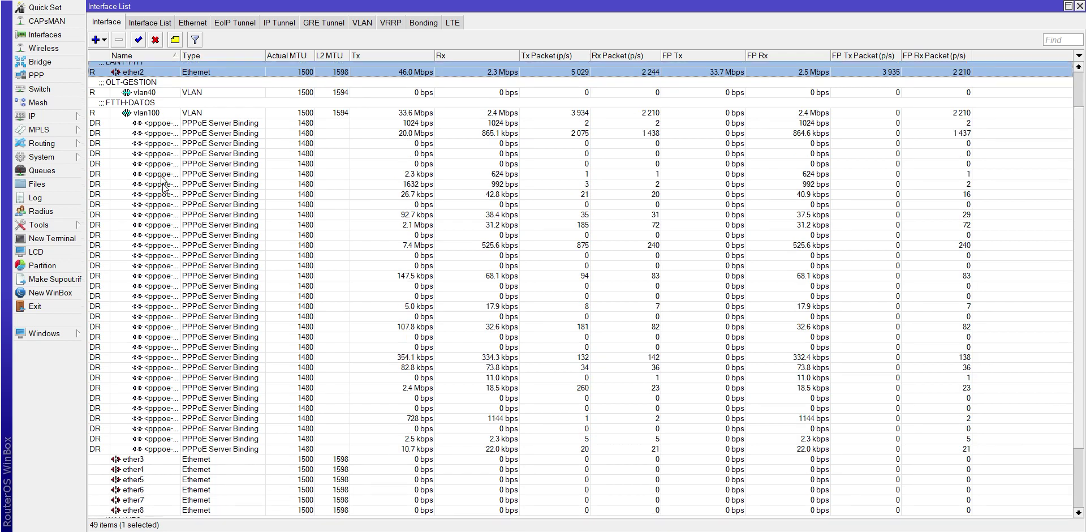
scroll(176, 209, down, 2)
scroll(203, 275, up, 3)
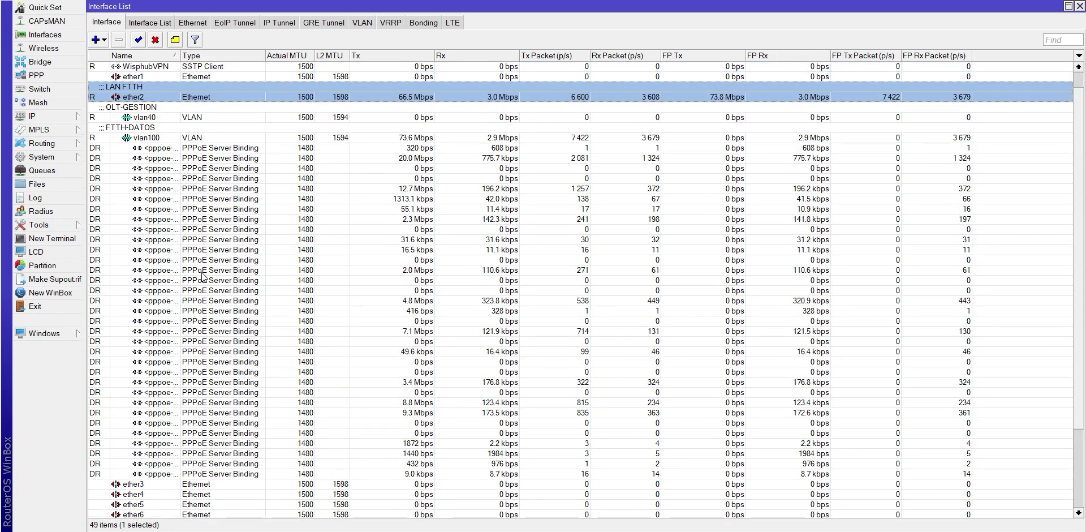
scroll(204, 275, up, 1)
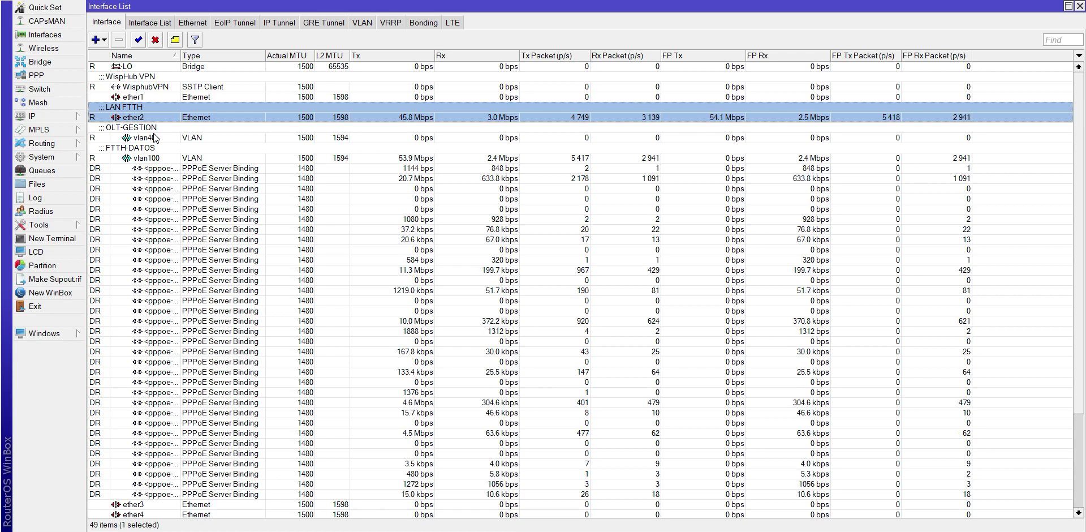
click(152, 135)
click(159, 159)
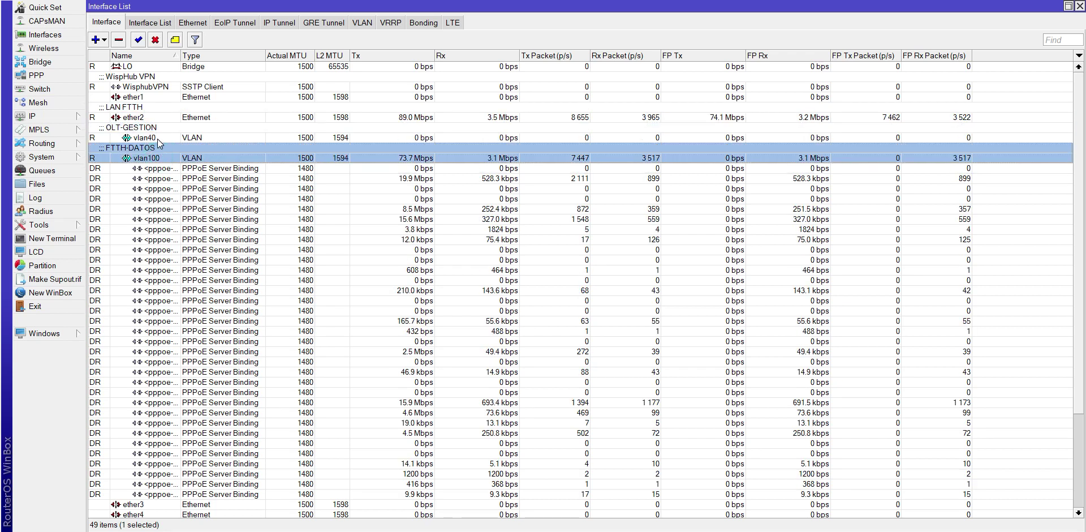
click(159, 139)
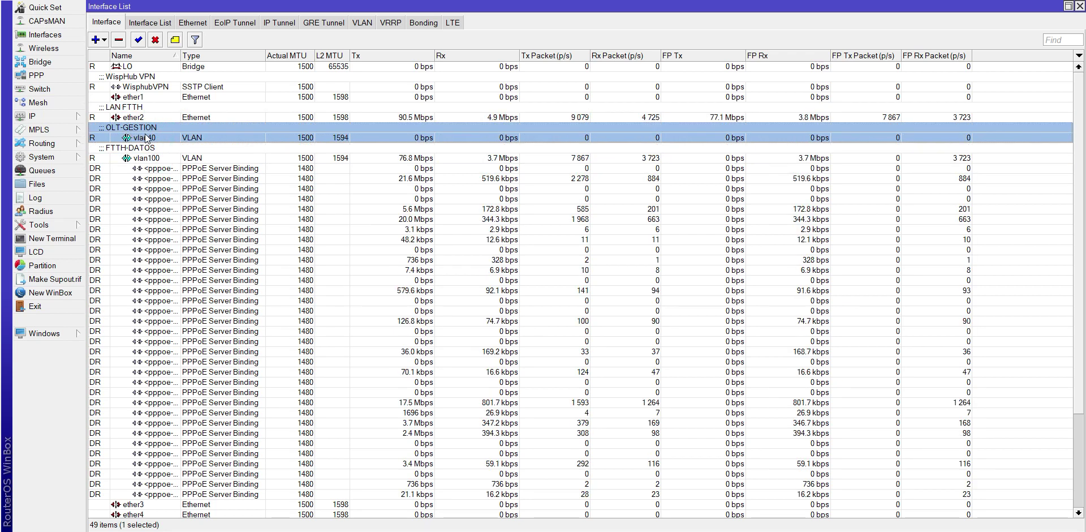
click(151, 159)
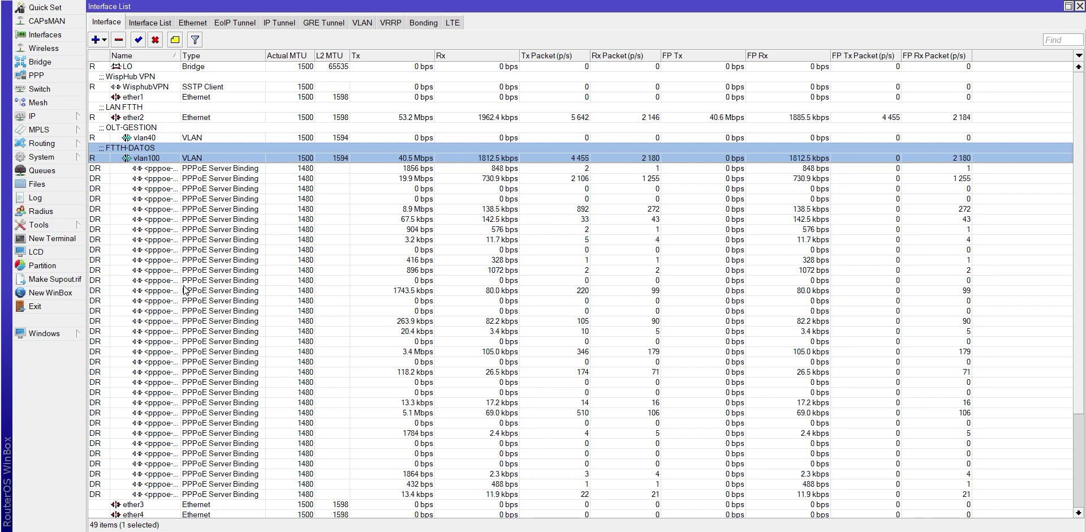
- Inspect the general, SFP module and Ethernet settings of the WAN provider interface sfp1, then close its properties
scroll(184, 290, down, 4)
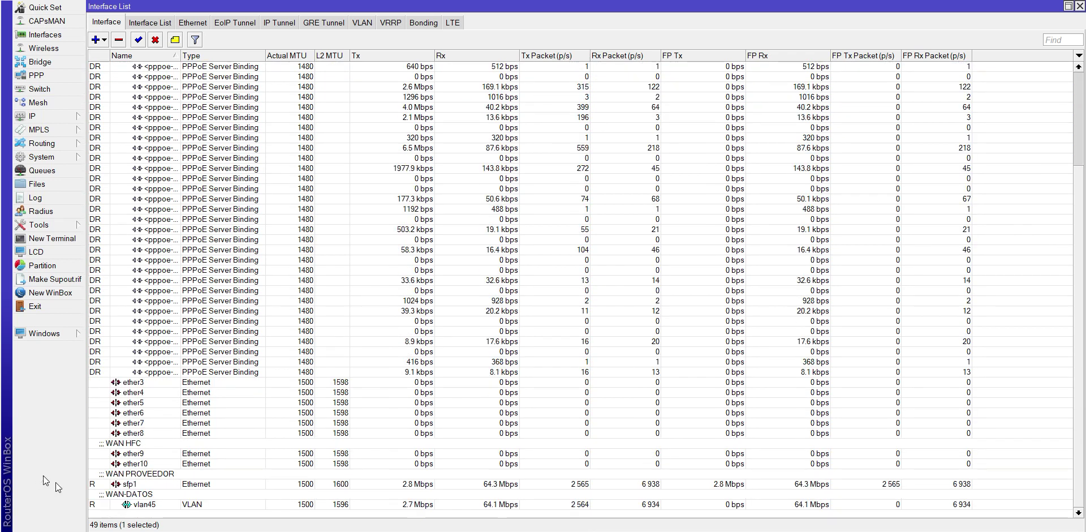
click(157, 484)
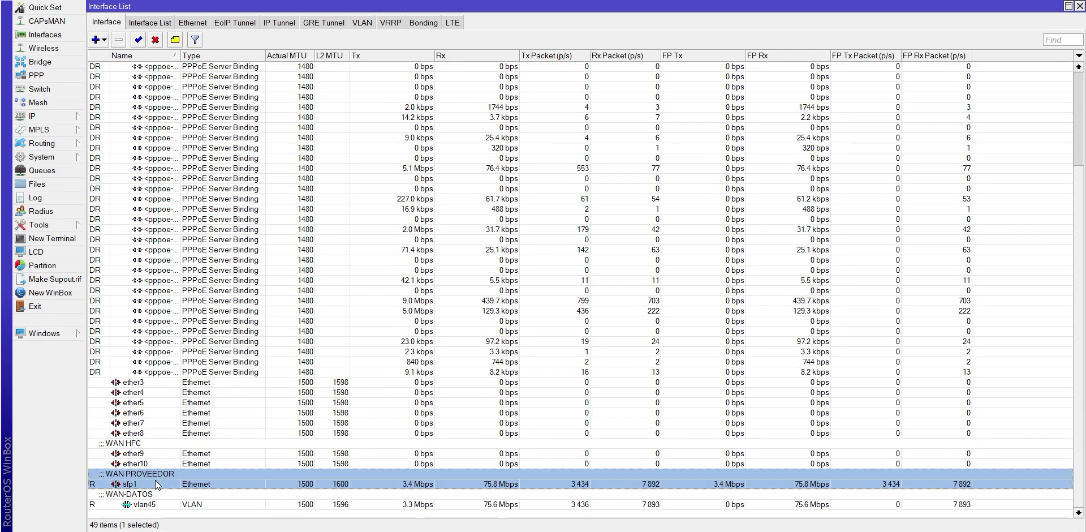
double_click(158, 484)
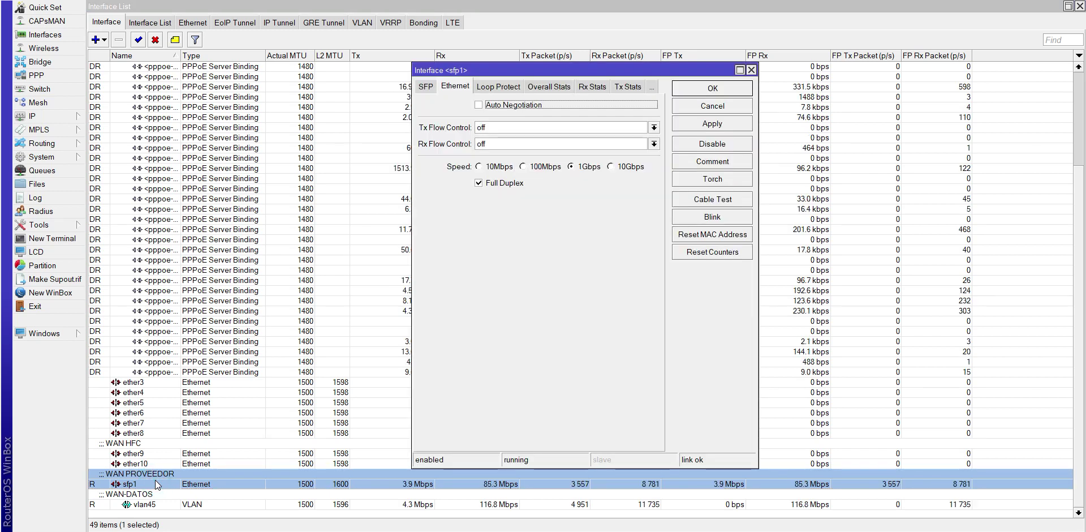
click(426, 87)
click(432, 88)
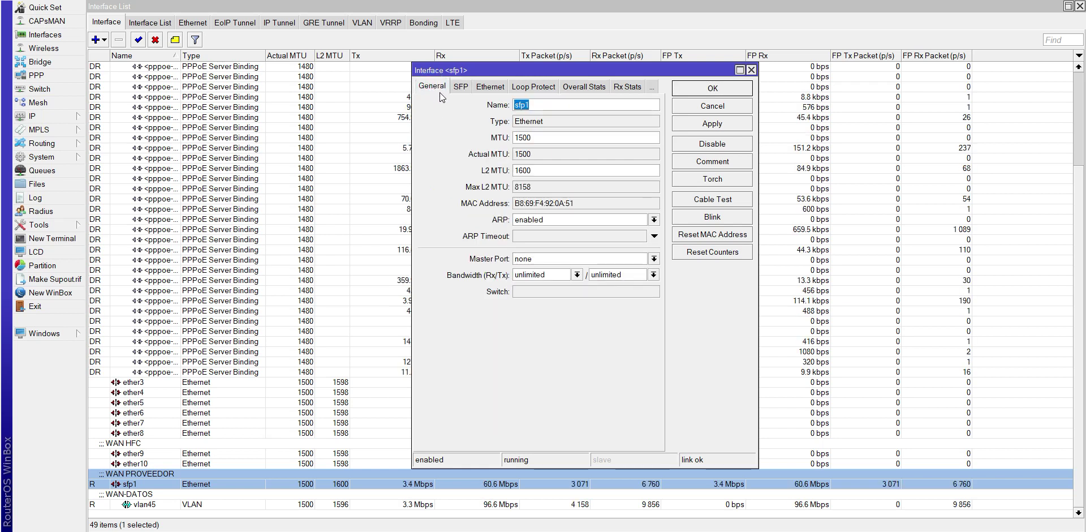
click(460, 88)
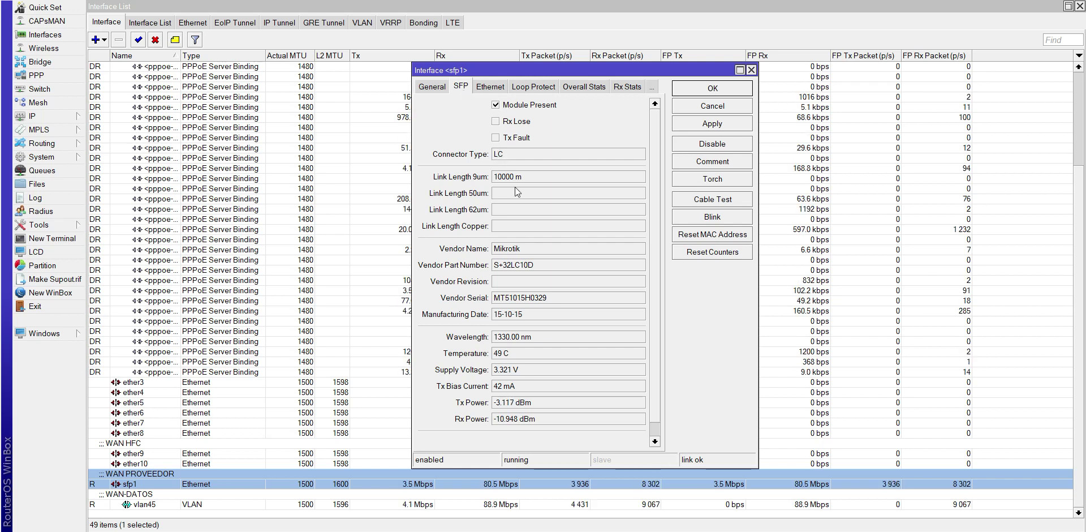
scroll(509, 147, down, 1)
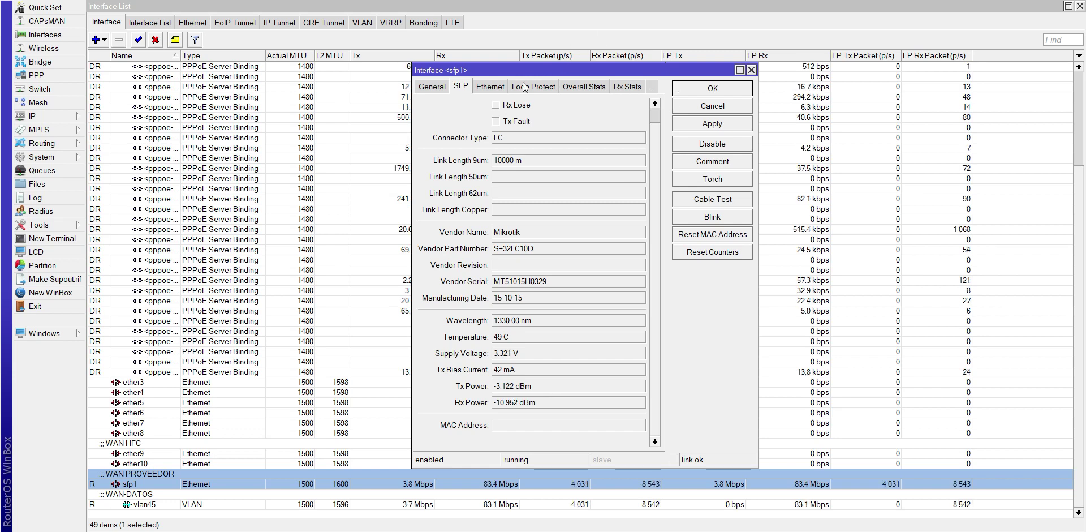
click(490, 89)
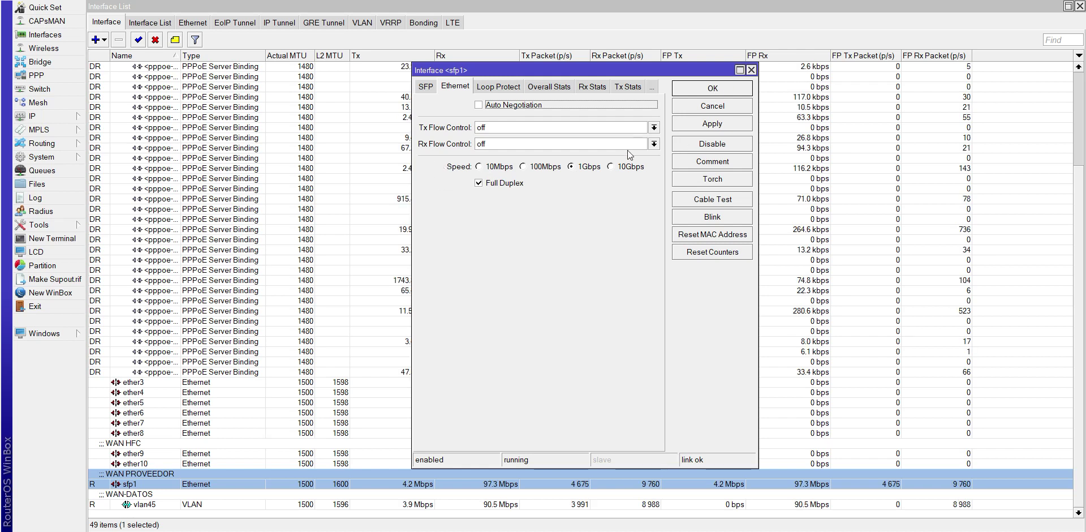
click(751, 70)
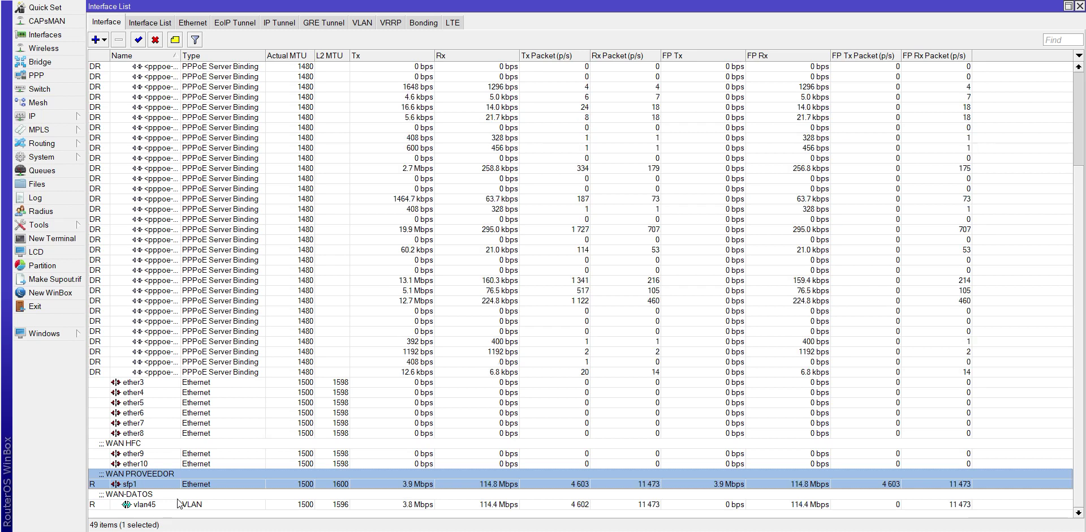
- Check the traffic of the WAN-DATOS interface vlan45 and review its general settings from the VLAN list
double_click(154, 504)
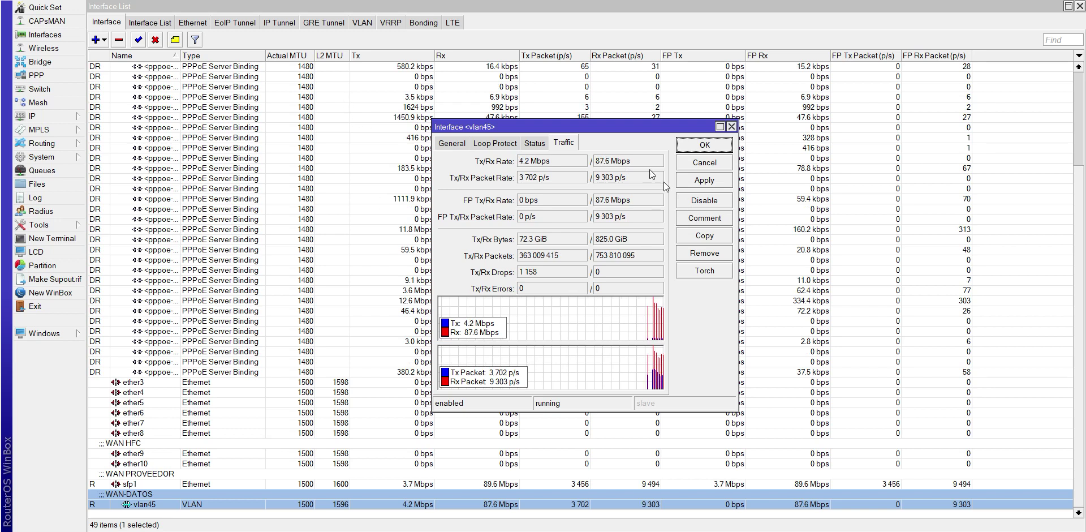
click(731, 127)
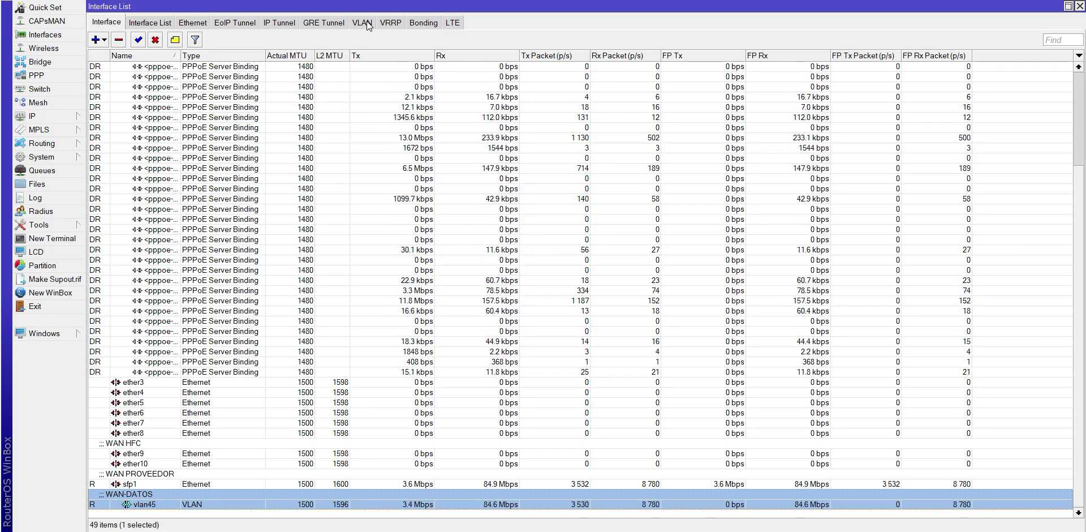
click(365, 23)
click(138, 77)
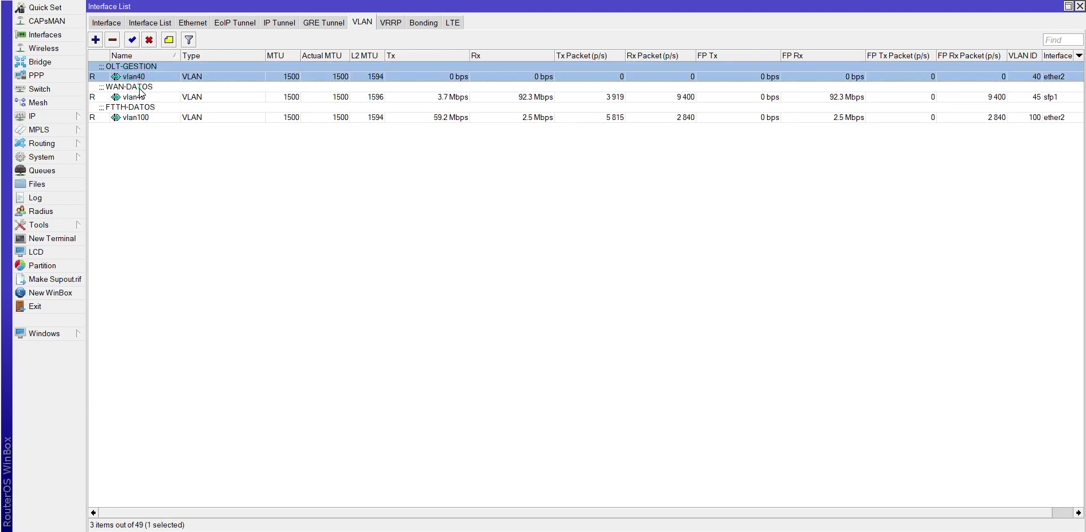
click(142, 95)
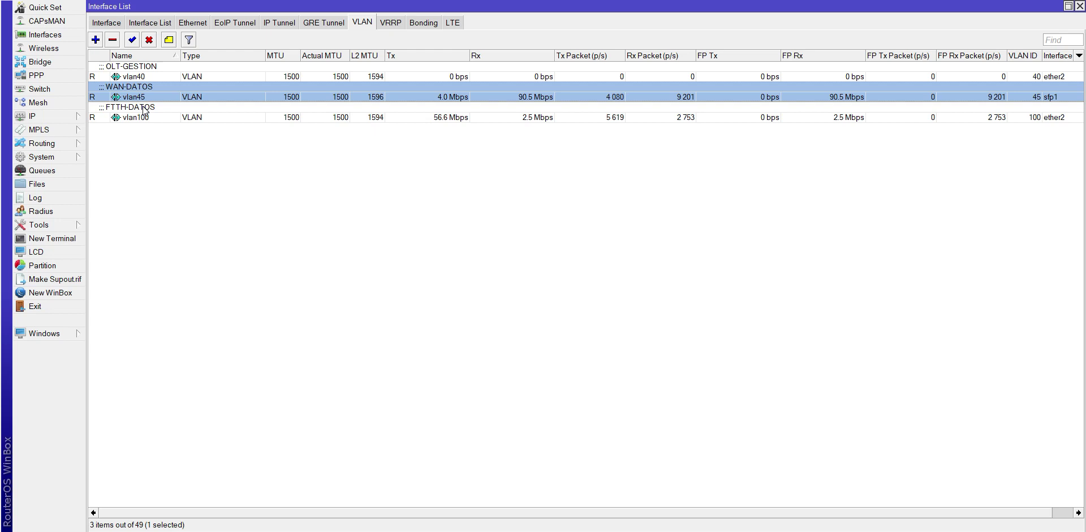
double_click(144, 100)
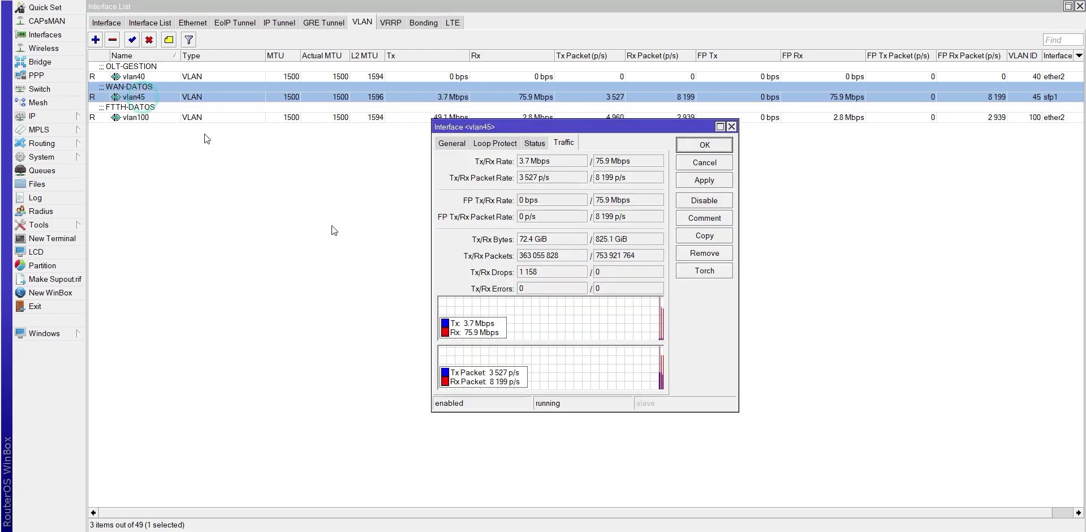
click(462, 145)
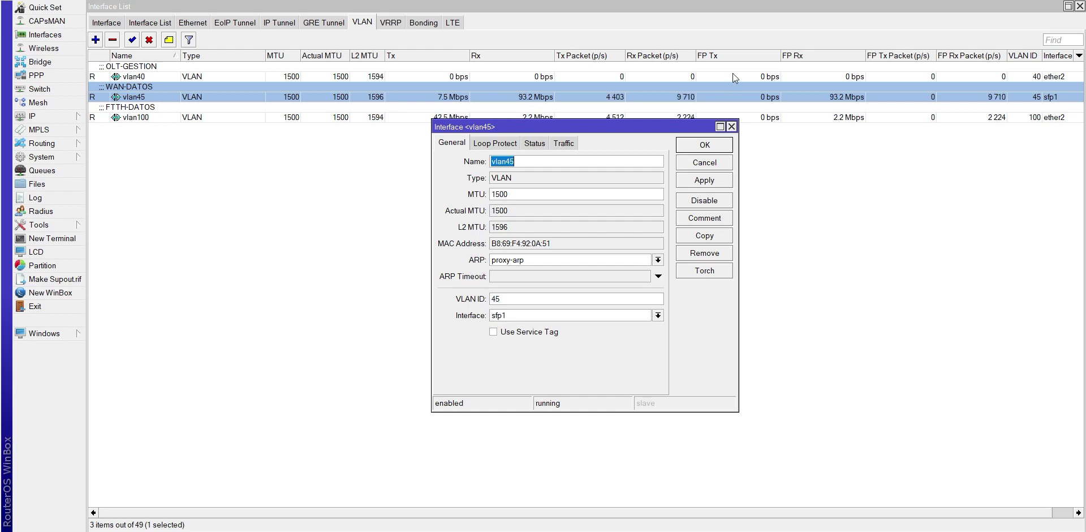
click(731, 126)
- Review the general settings and live traffic of the FTTH-DATOS interface vlan100
double_click(146, 114)
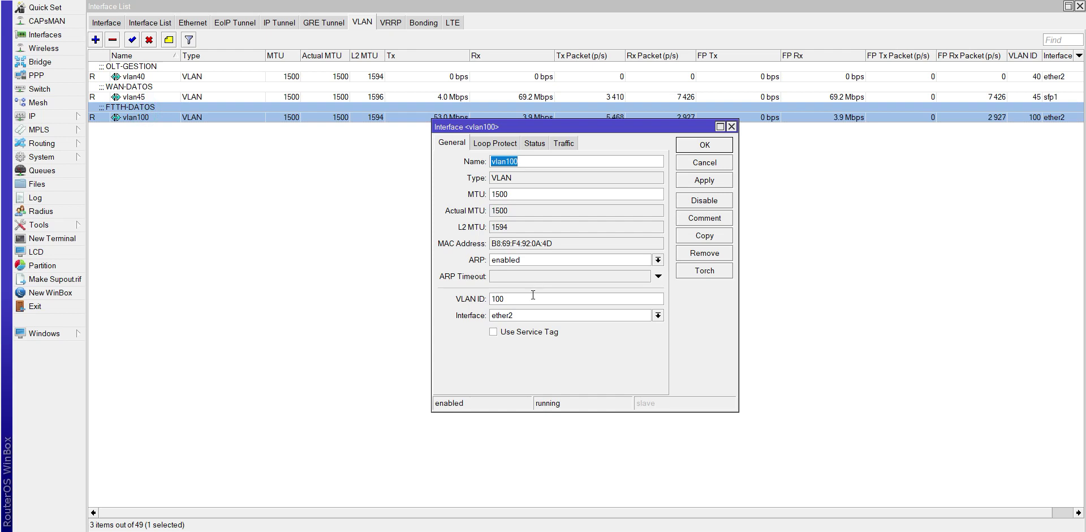
click(563, 144)
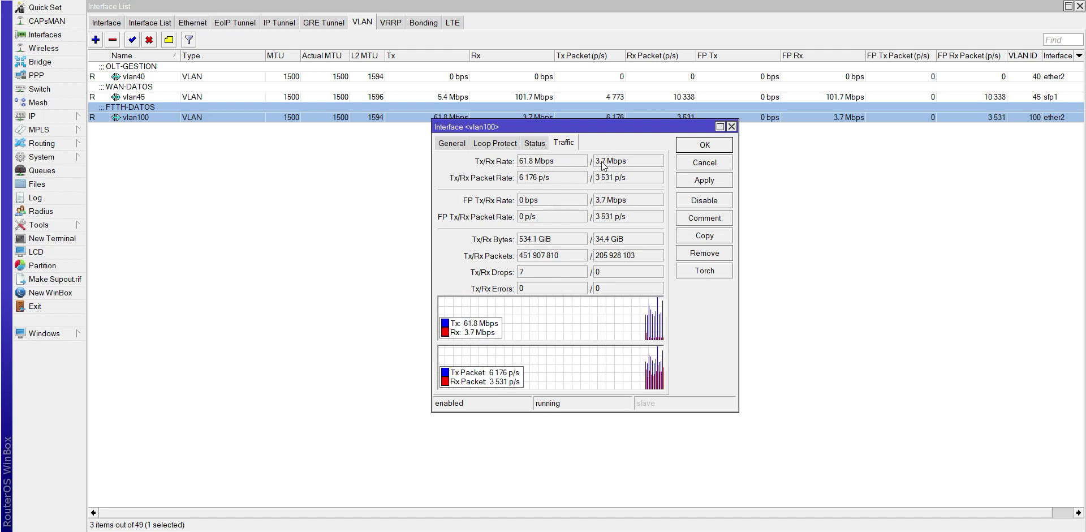
click(732, 127)
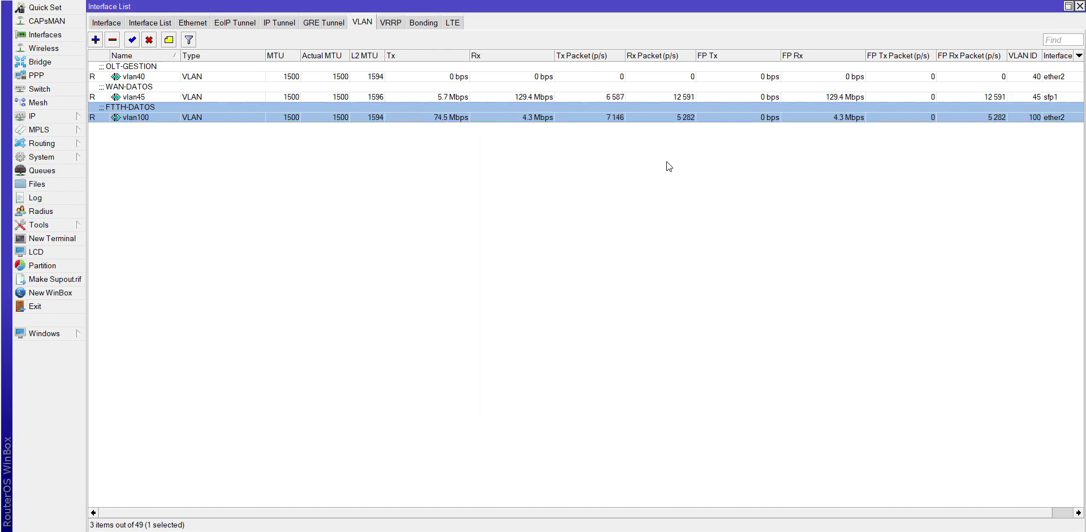
- Open the firewall's NAT rules and look through the entries from WAN to the WispHub TCP client suspension
click(67, 118)
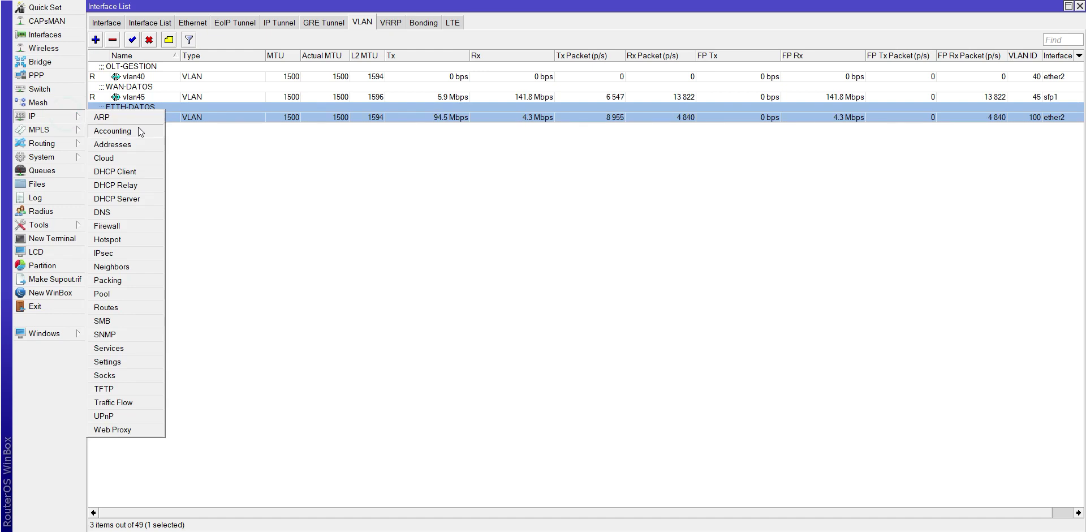
click(125, 230)
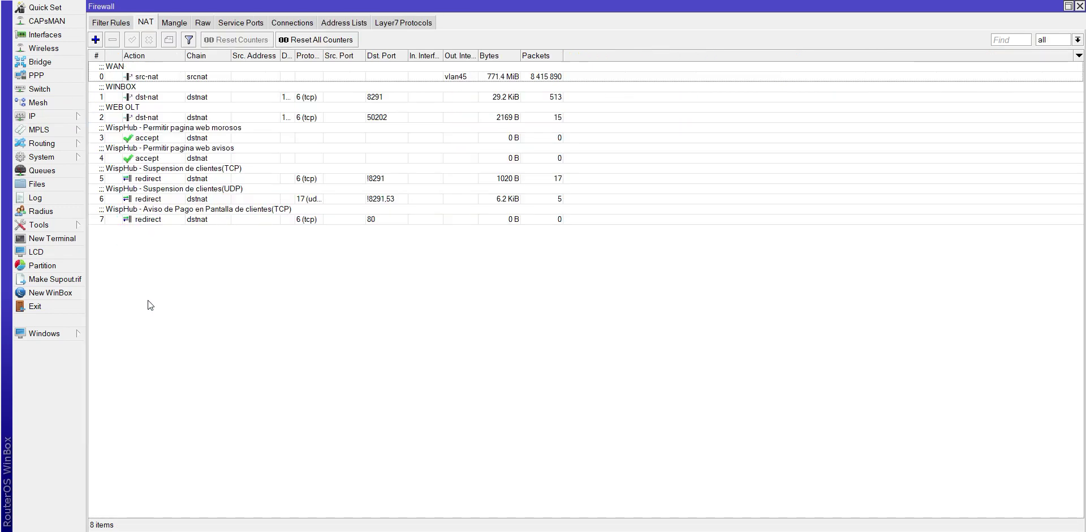
click(137, 76)
click(140, 97)
click(144, 119)
click(146, 138)
click(149, 159)
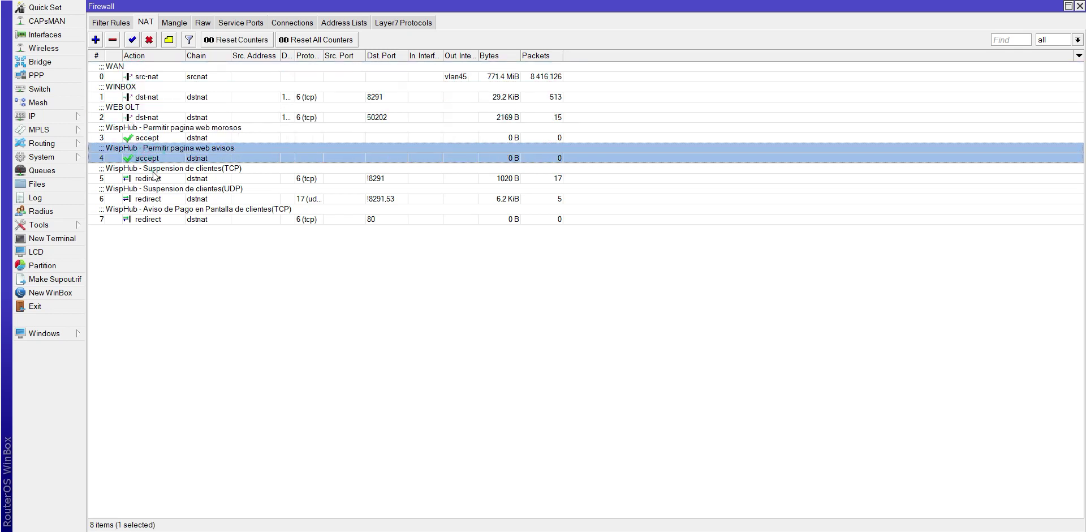
click(152, 178)
- Examine every NAT rule in order, from the WAN src-nat rule to the WispHub payment notice redirect
click(137, 78)
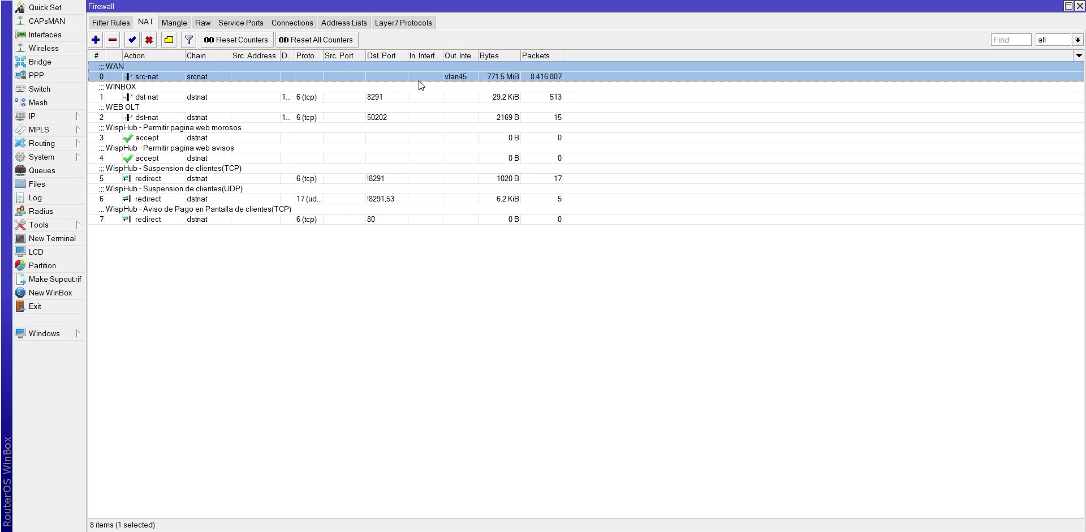
click(173, 100)
click(159, 120)
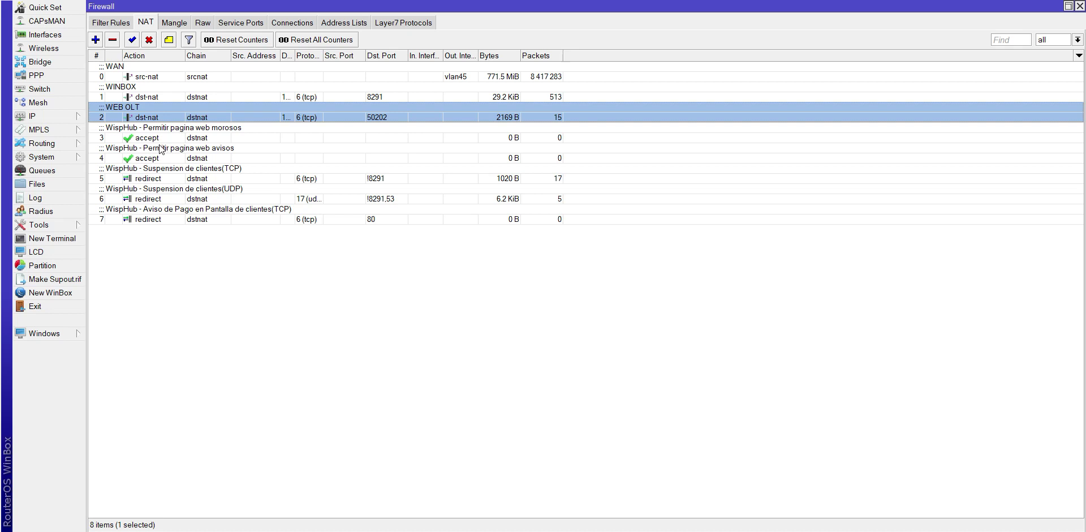
click(152, 139)
click(152, 158)
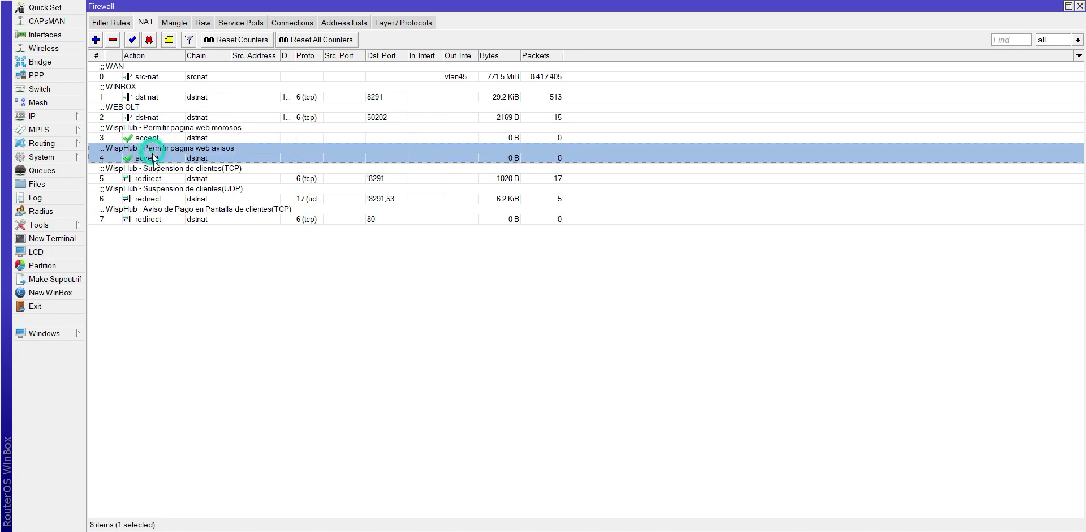
click(155, 179)
click(153, 197)
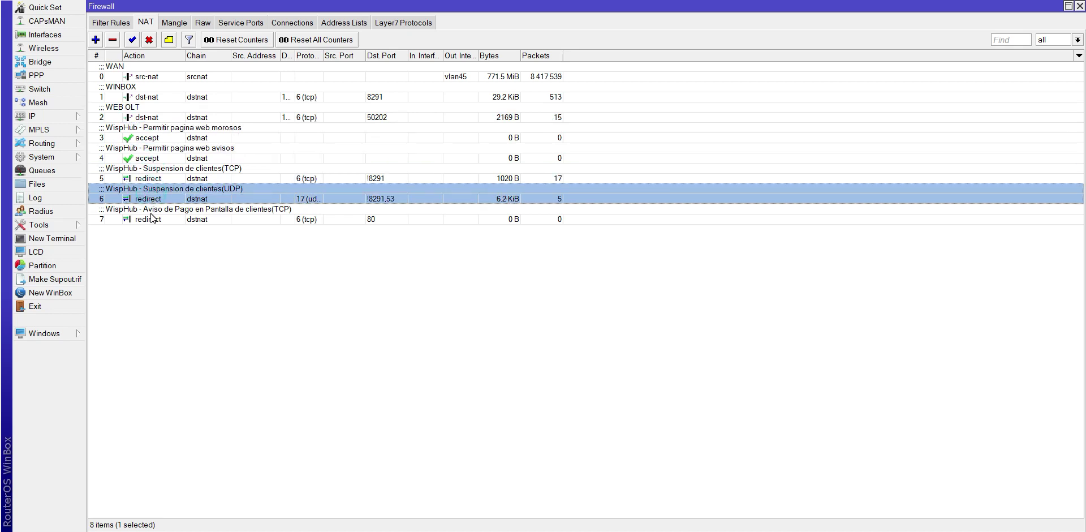
click(151, 219)
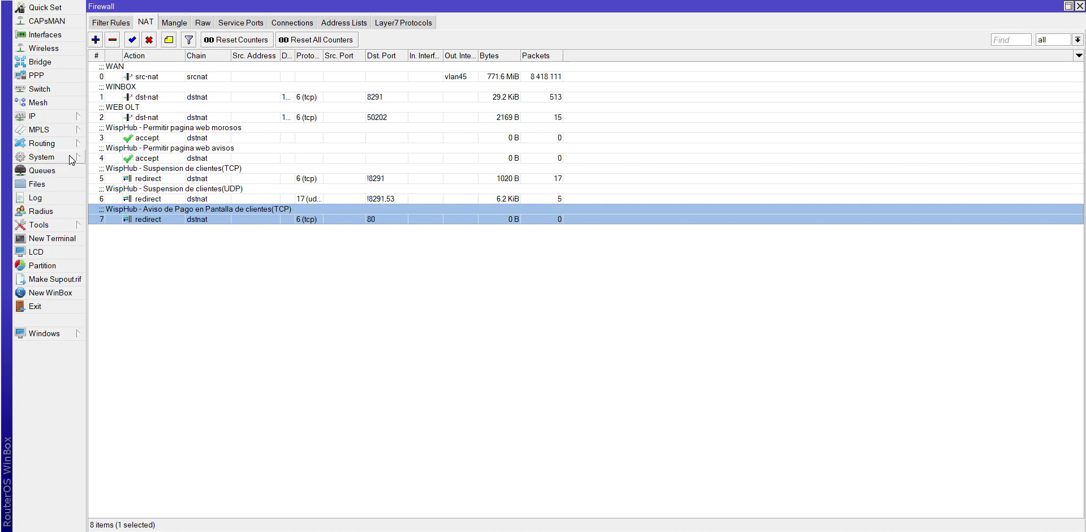
- View the router's system resources, including CPU load, memory, board name and RouterOS version
click(71, 159)
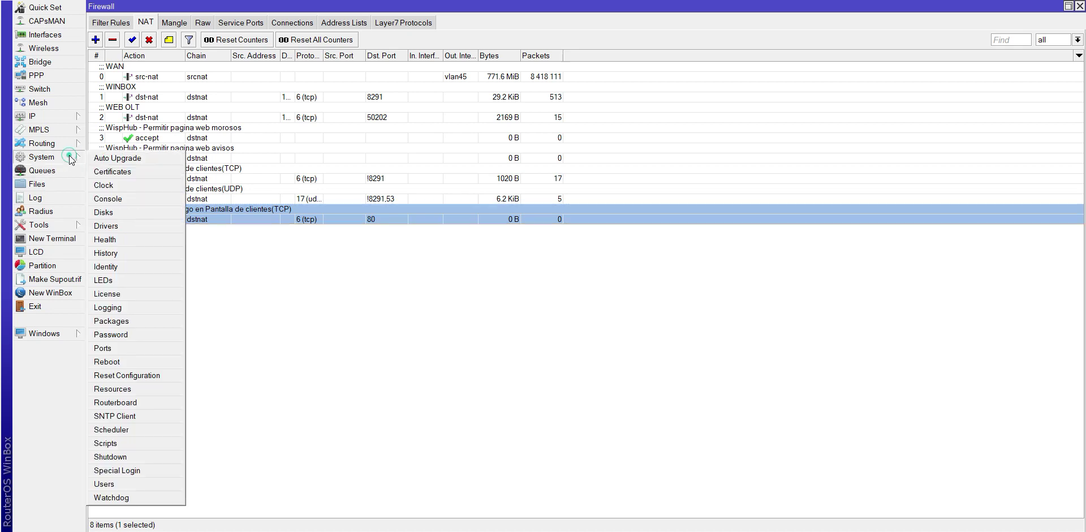
click(125, 389)
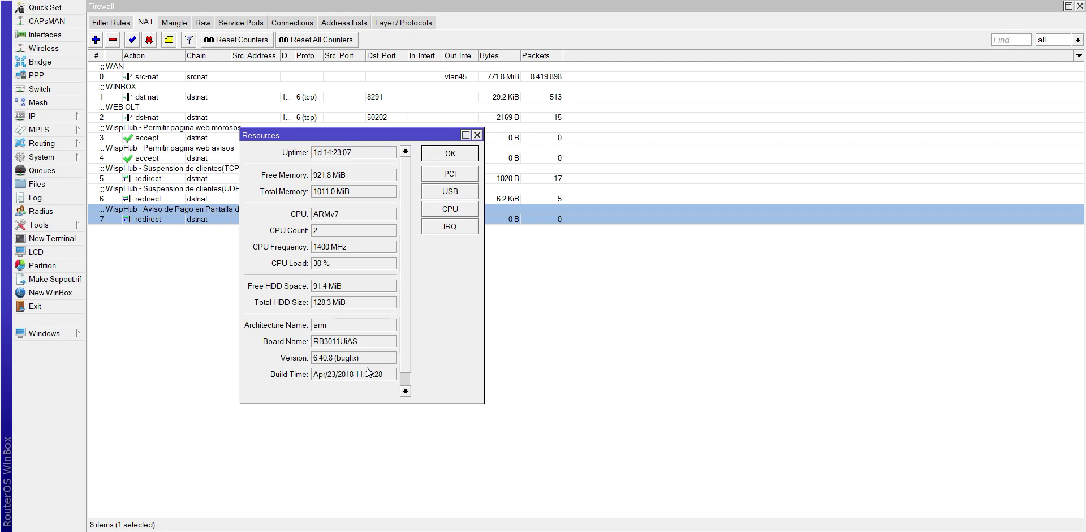
- Close the system resources and run the Profile tool for all CPUs
click(477, 135)
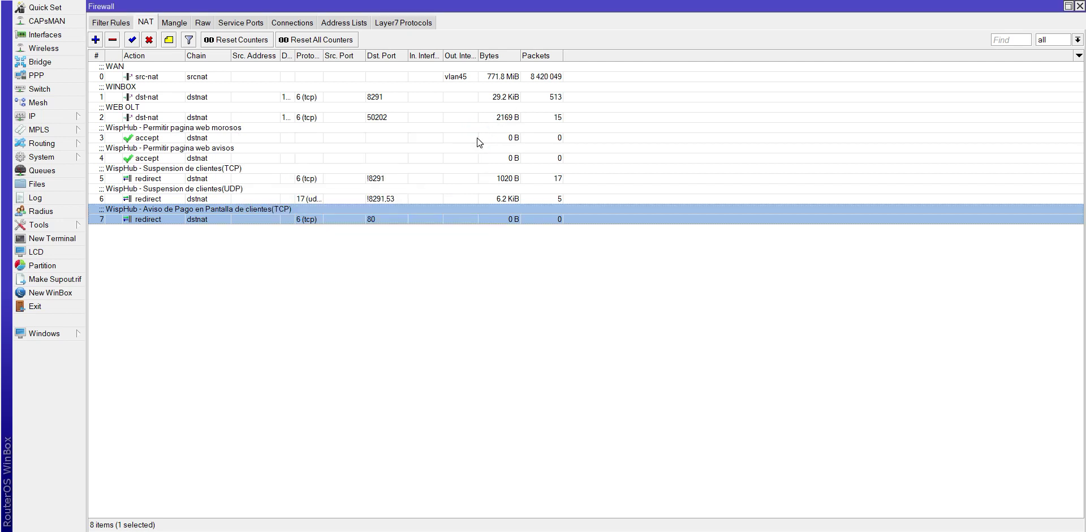
click(46, 226)
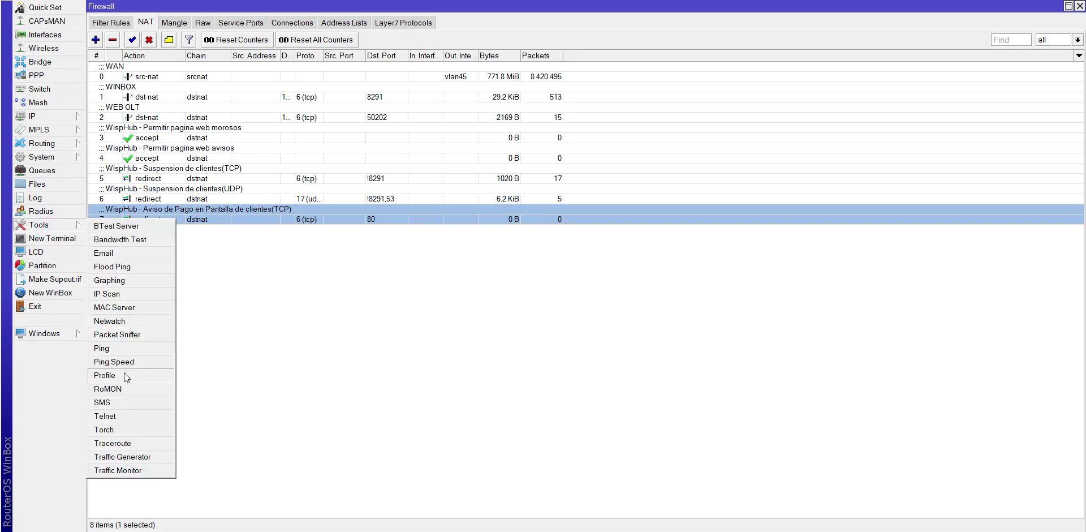
click(105, 375)
click(1052, 25)
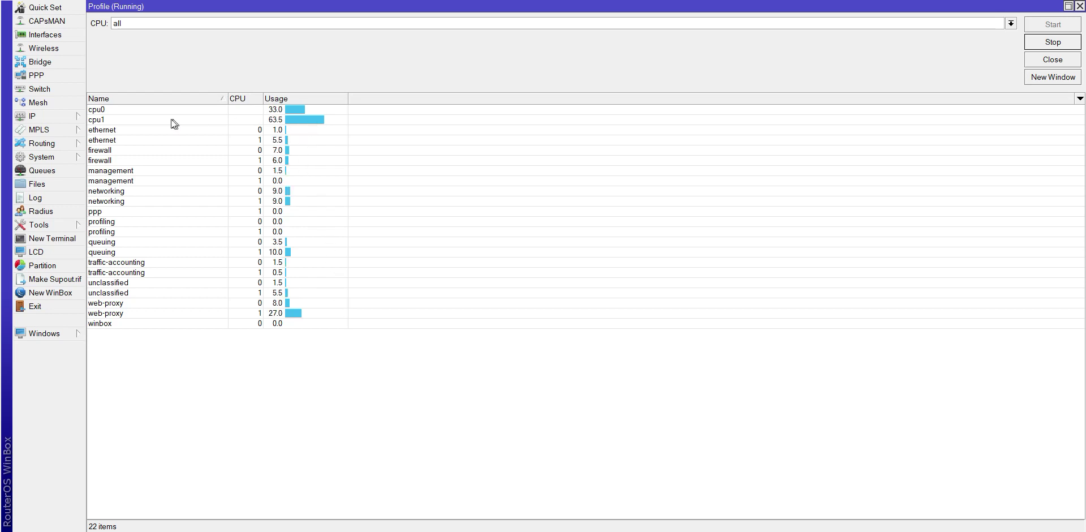
- Examine the CPU usage of both cores and of the web-proxy, firewall and networking processes, and close the profiler
click(104, 108)
click(104, 108)
click(109, 121)
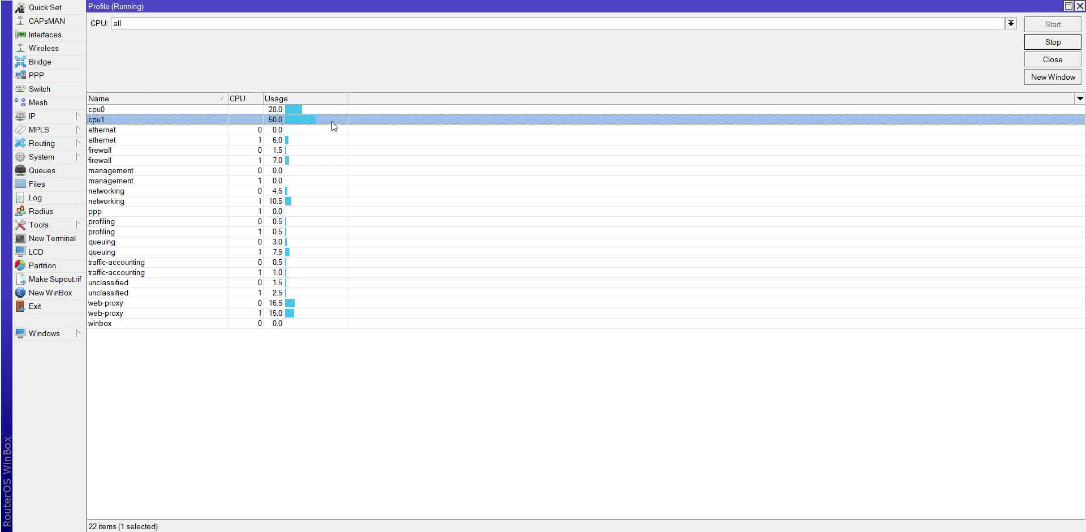
click(292, 304)
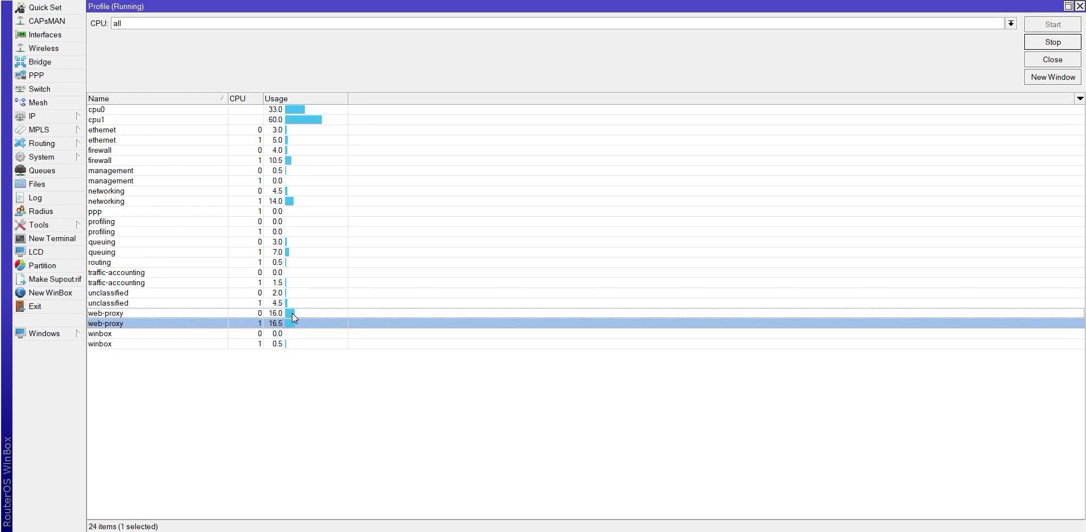
click(292, 313)
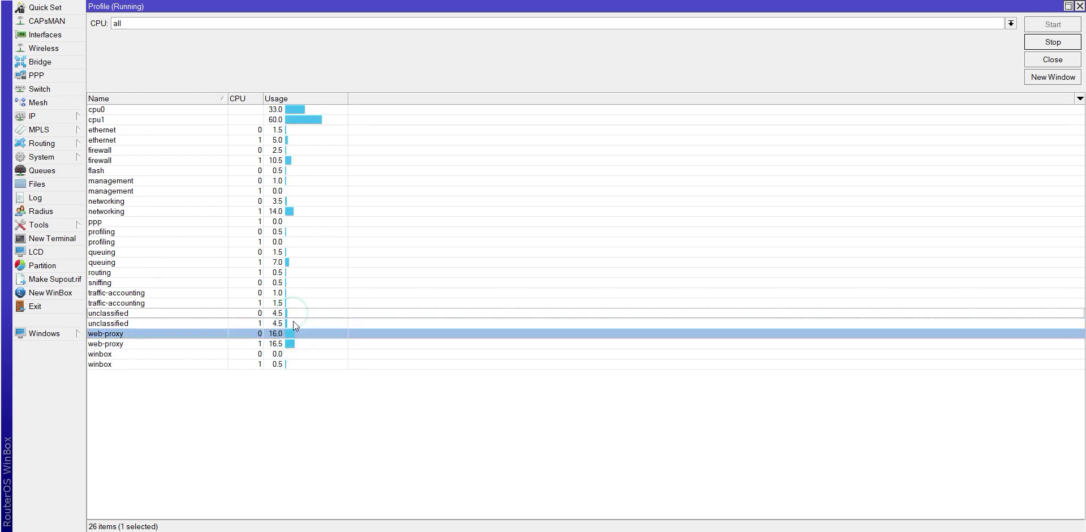
click(276, 160)
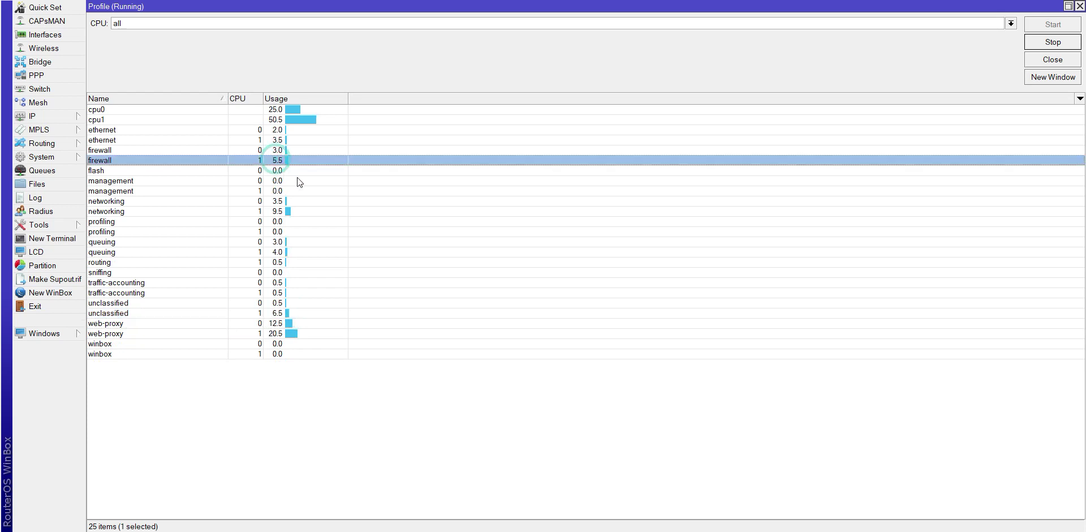
click(290, 213)
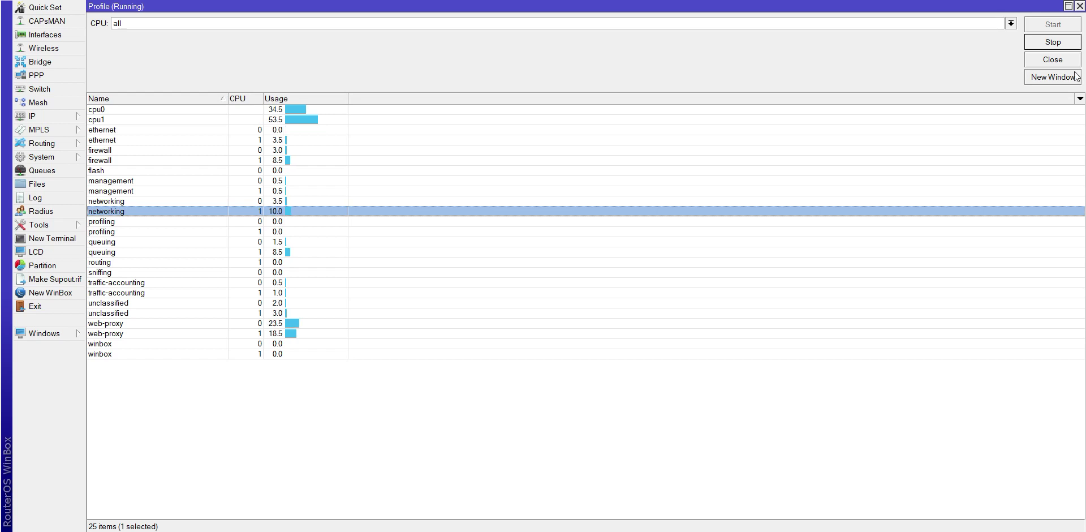
click(1080, 8)
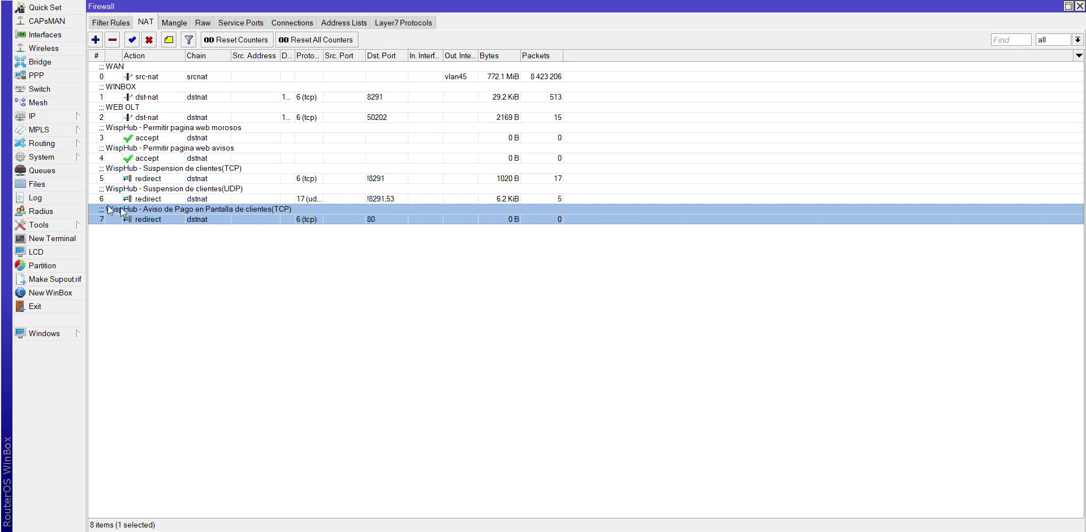
- Check the graphing rule for sfp1 and review that interface's daily traffic graph
click(62, 225)
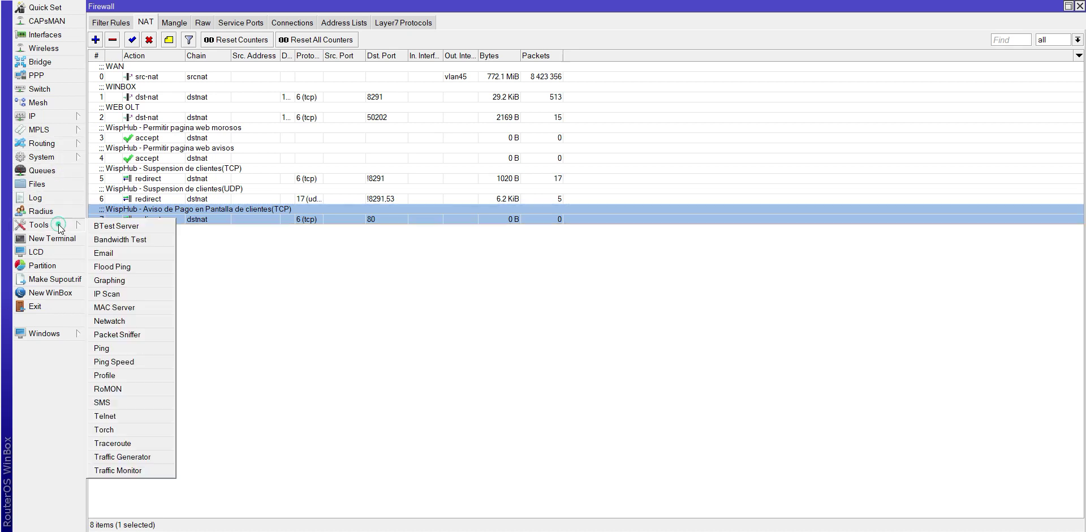
click(140, 279)
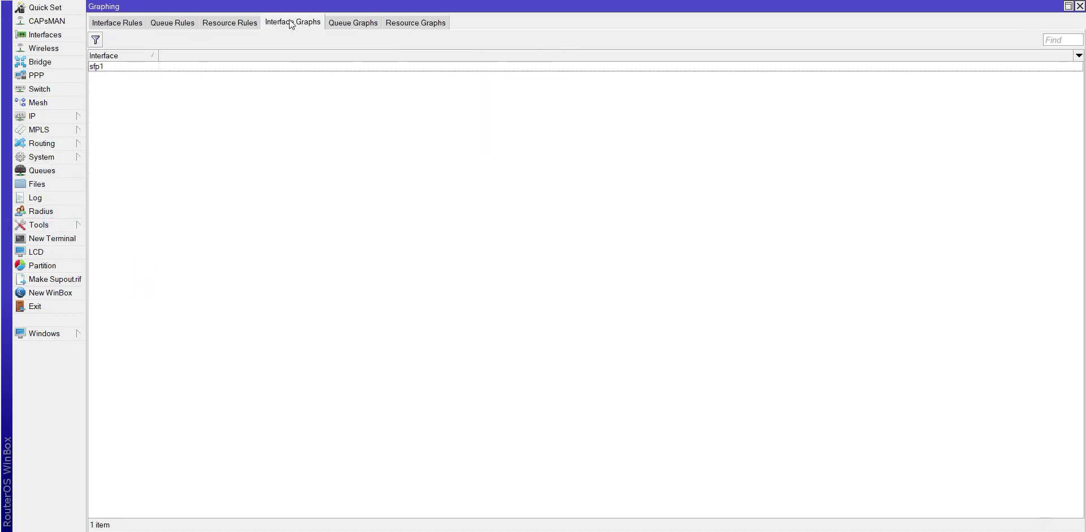
click(117, 28)
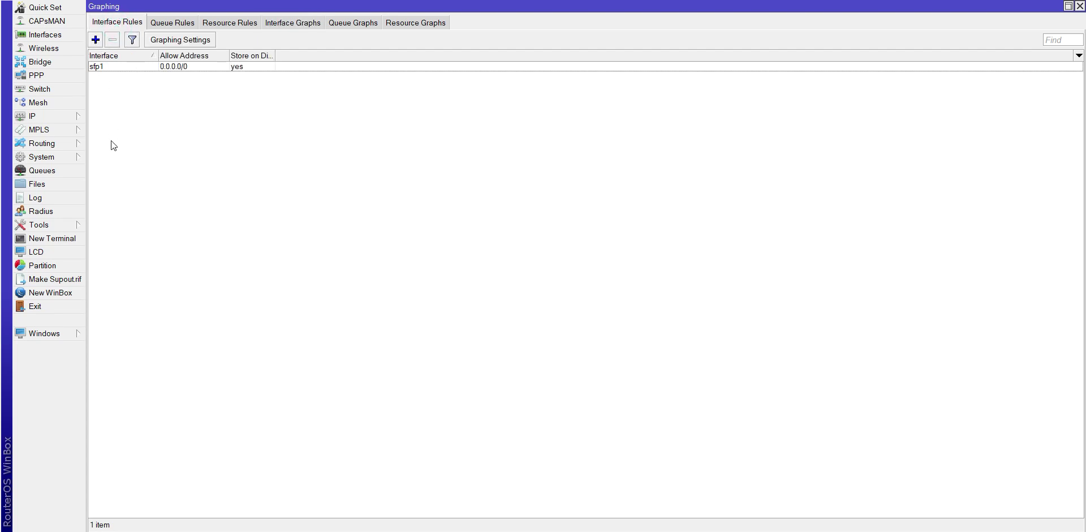
click(310, 26)
double_click(117, 67)
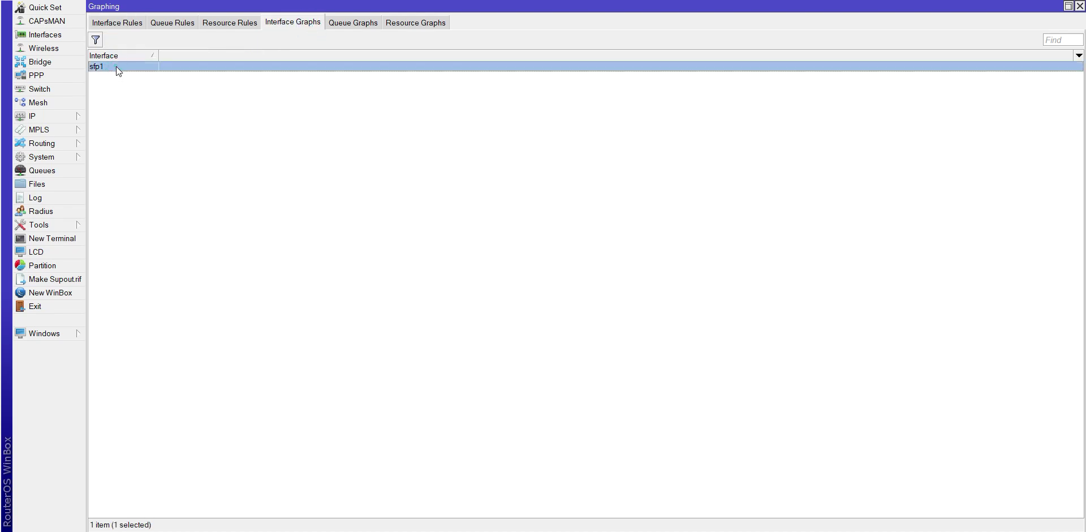
mouse_move(588, 315)
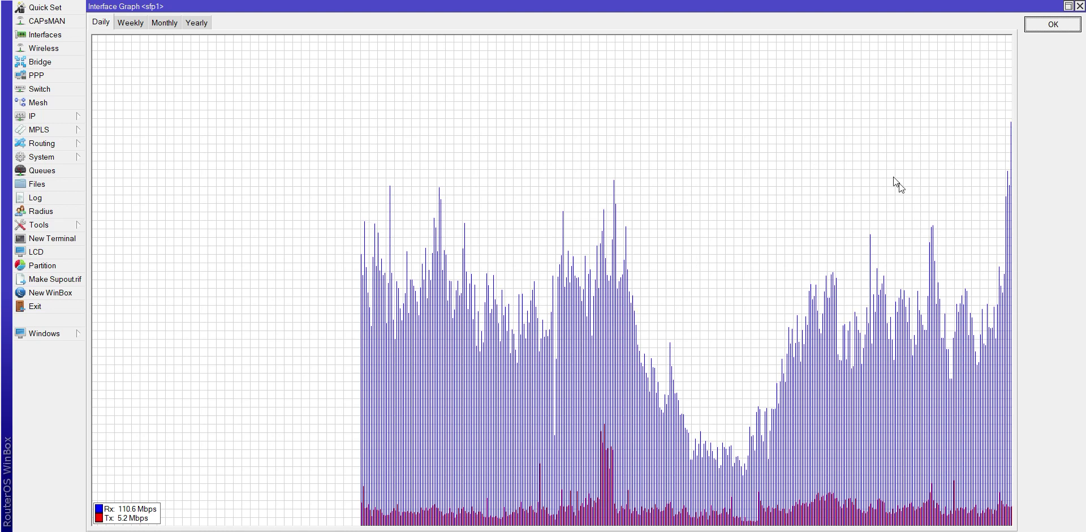
click(1080, 7)
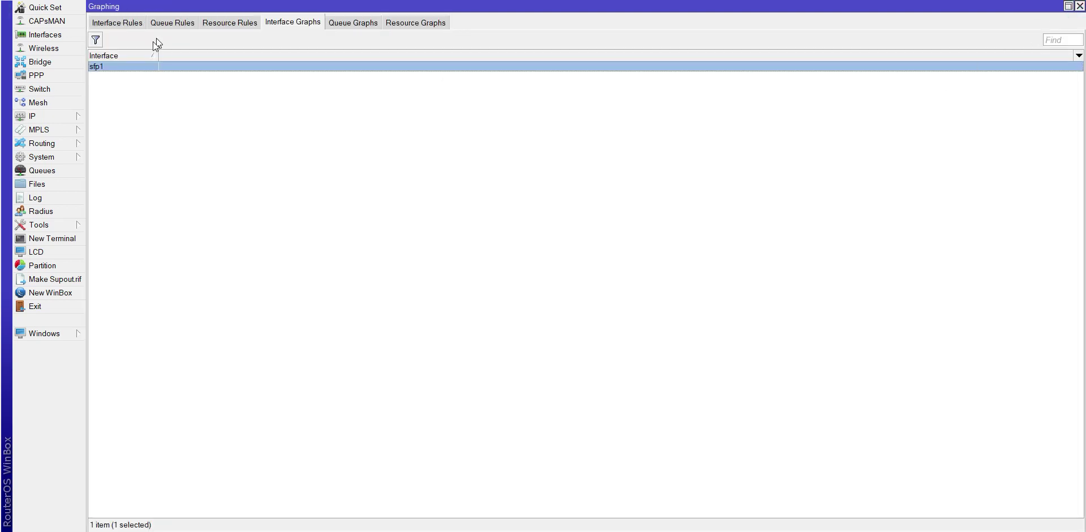
- Set up Torch on the sfp1 interface, collecting protocol and port in addition to source and destination addresses
click(56, 227)
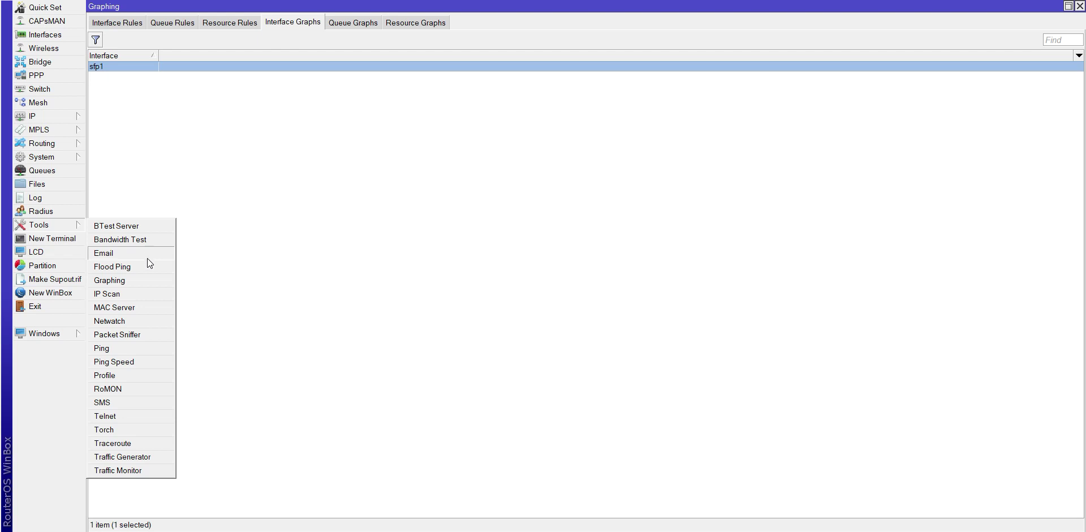
click(104, 429)
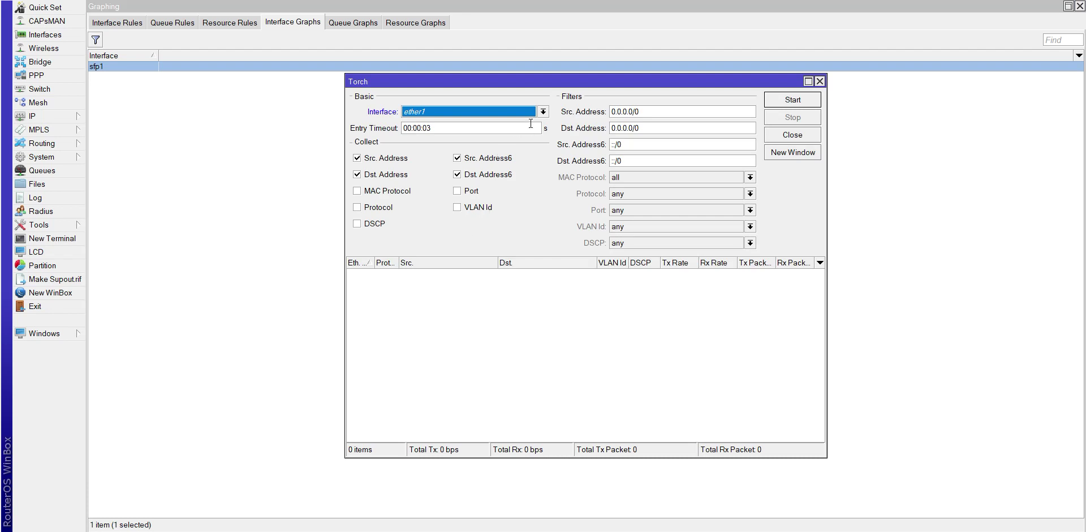
click(543, 112)
drag(553, 154, 552, 280)
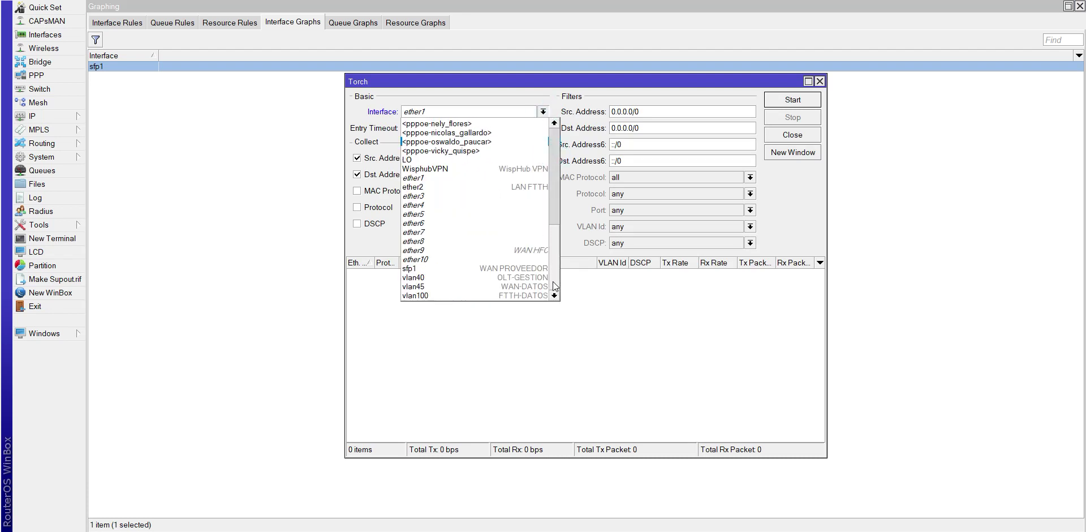
click(416, 269)
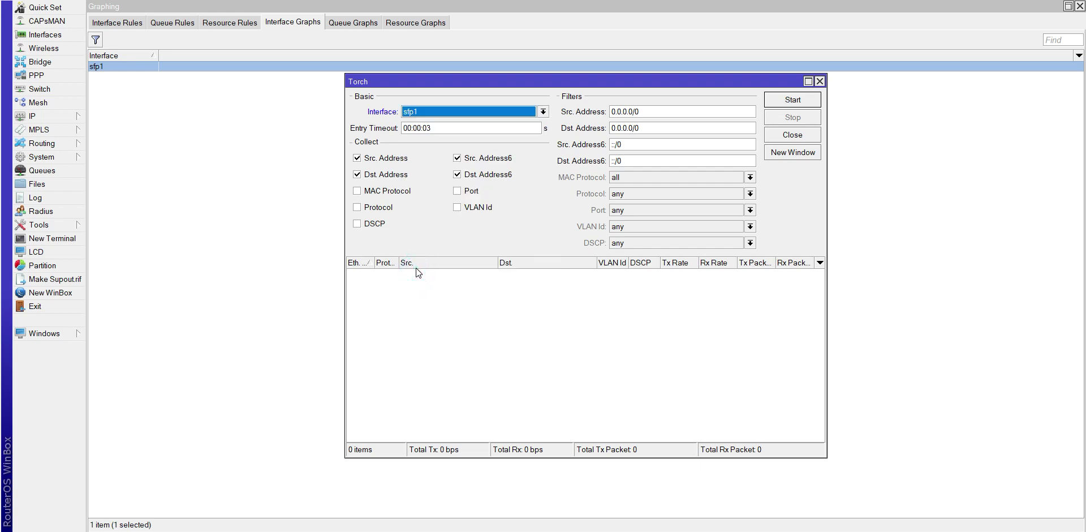
click(358, 208)
click(459, 192)
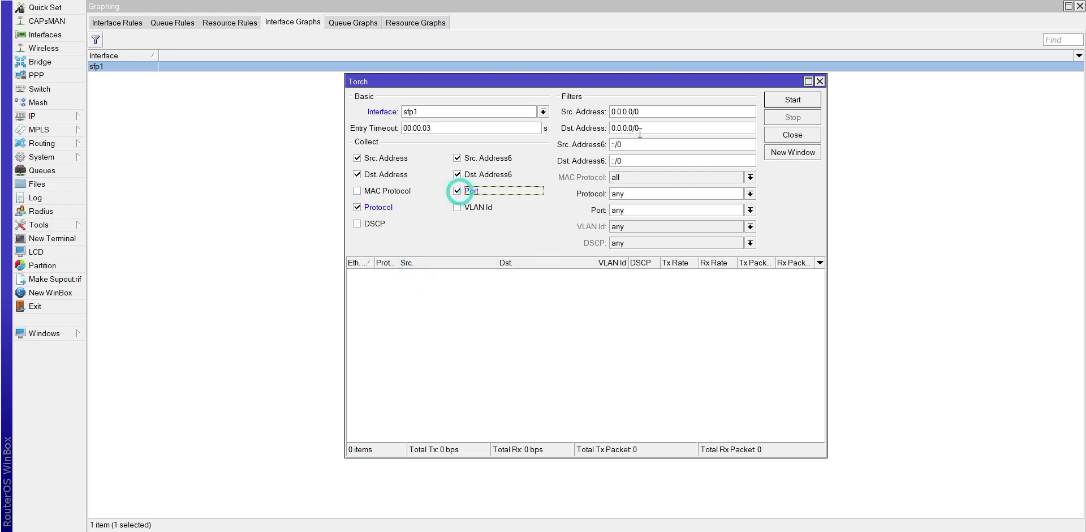
- Run the Torch capture, look through the live connections, and stop and close it
click(813, 100)
scroll(423, 318, down, 3)
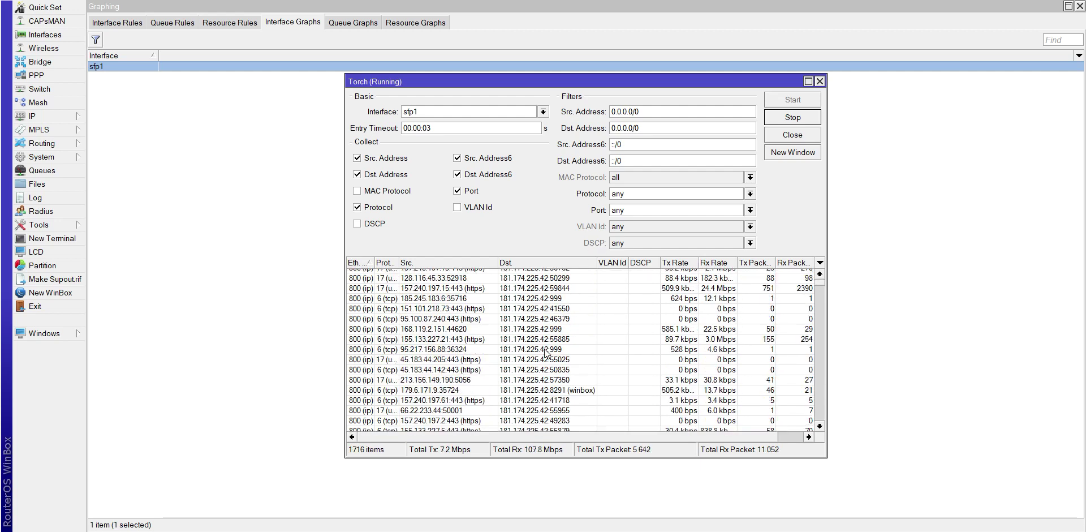
scroll(544, 353, down, 1)
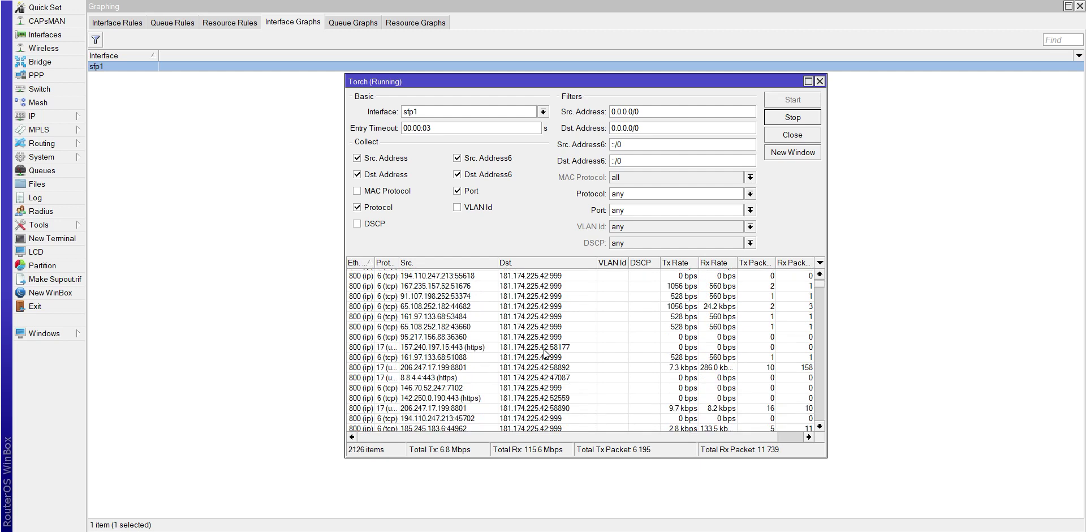
click(792, 117)
click(820, 81)
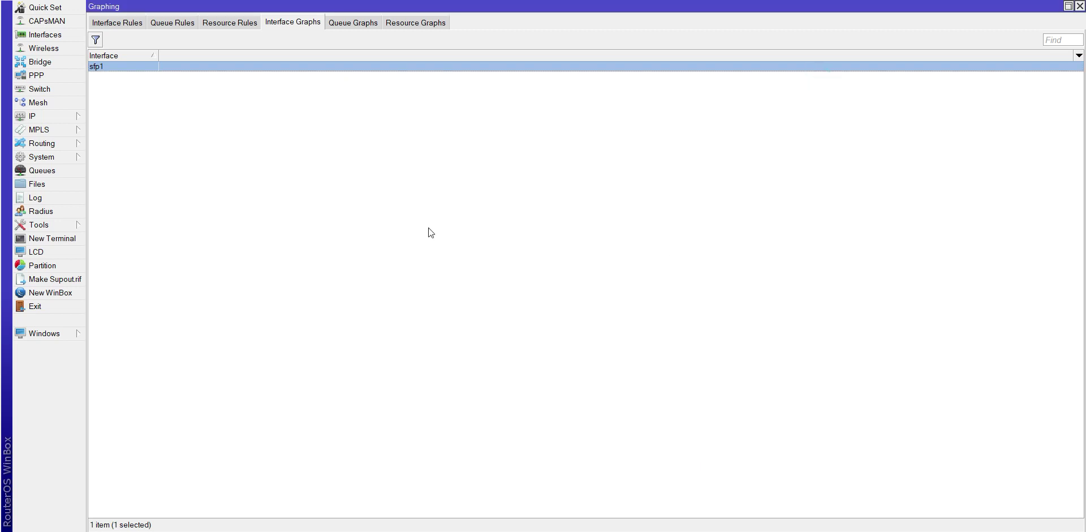
- Review the clients' simple queues and the active PPP connections
click(54, 173)
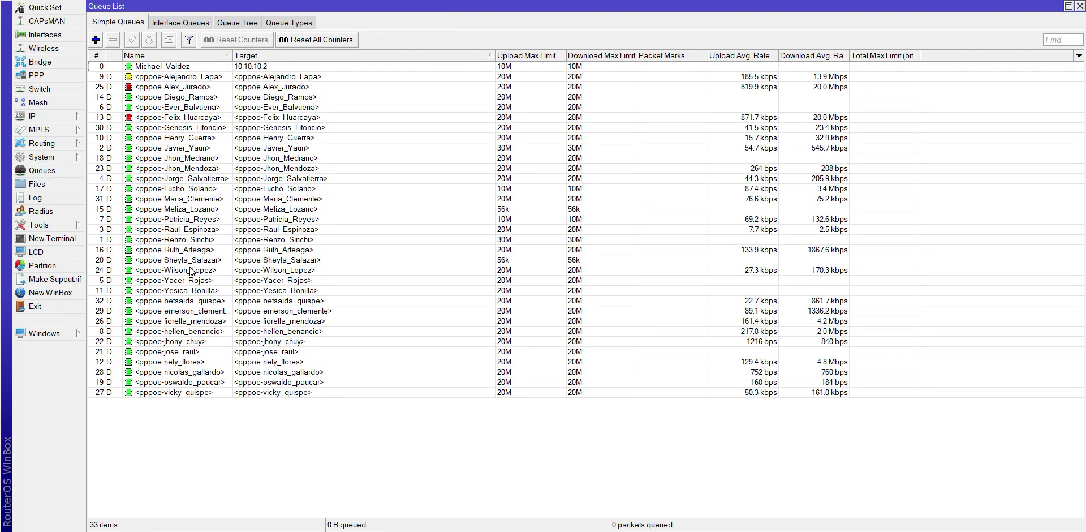
click(51, 79)
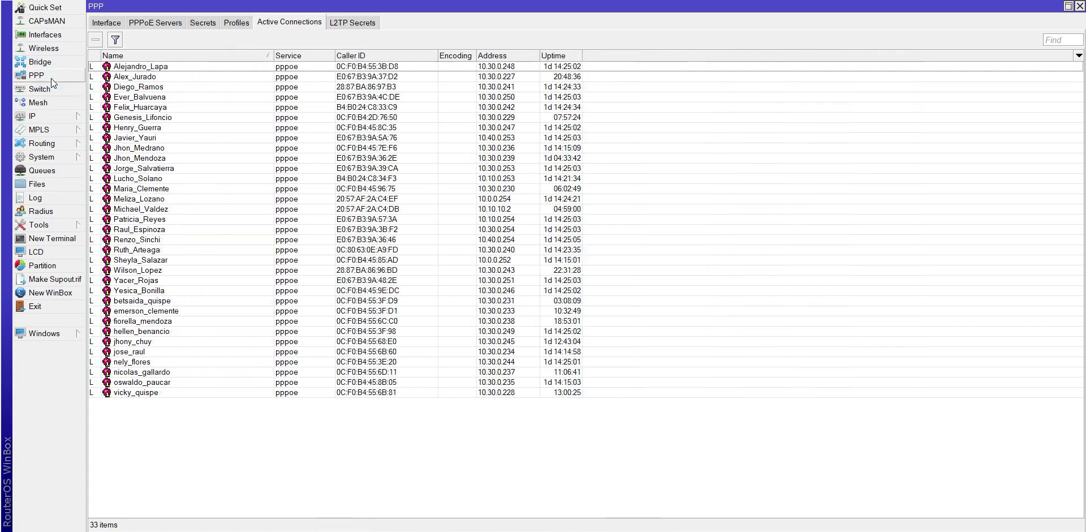
- Review the settings of the PPPoE server service2 on vlan100, including its default profile and authentication methods
click(151, 23)
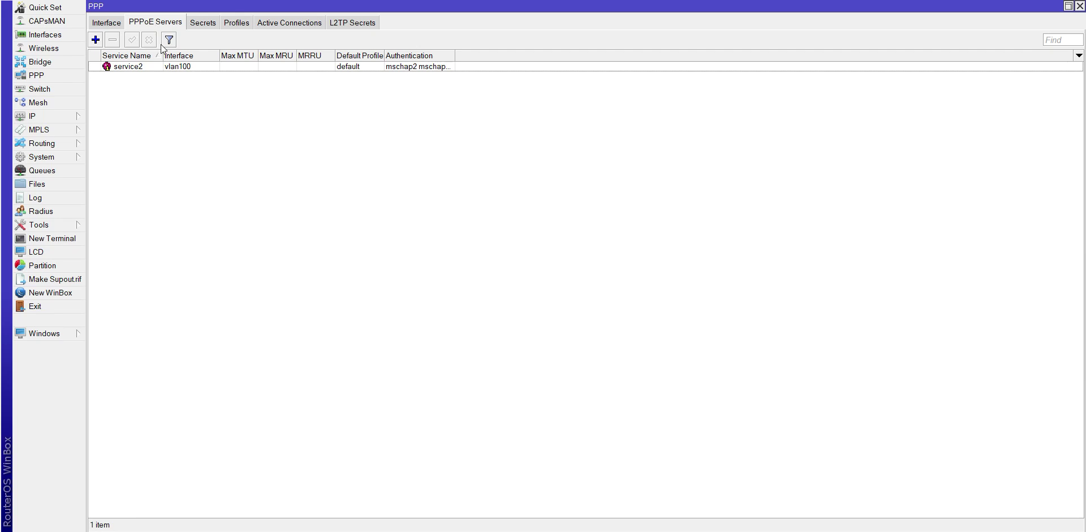
double_click(133, 70)
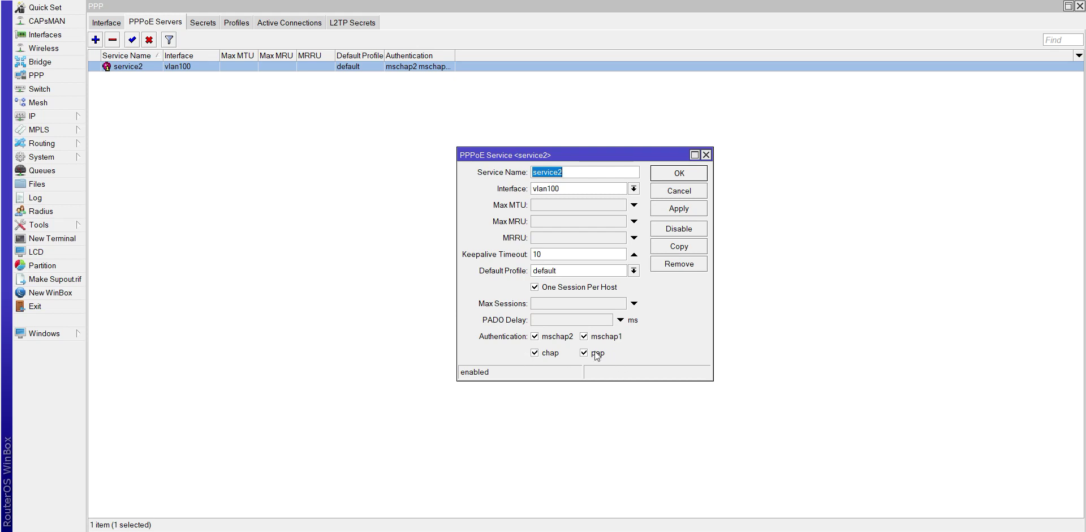
click(686, 174)
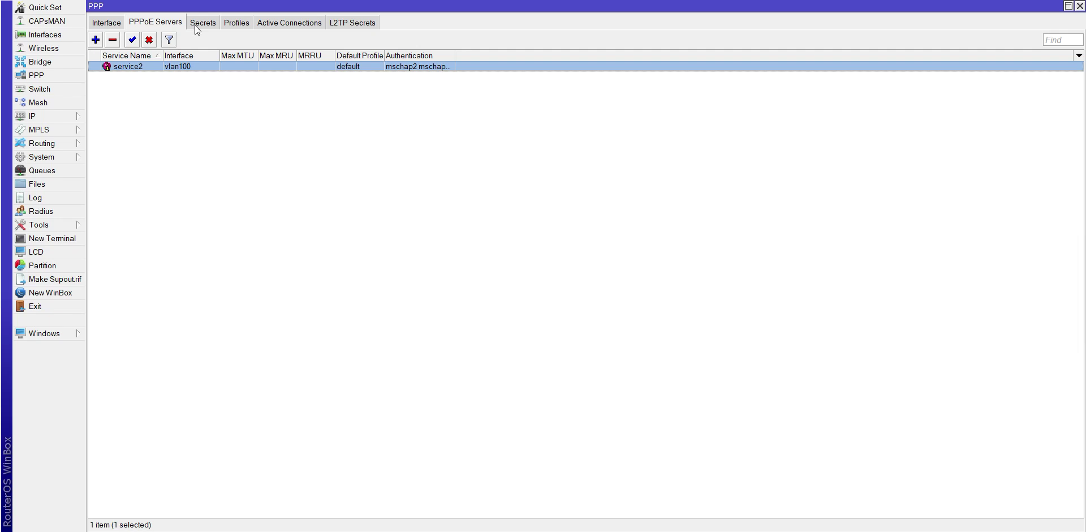
- Review the 10M PPP profile's addresses, DNS servers, protocol options and rate limit
click(236, 23)
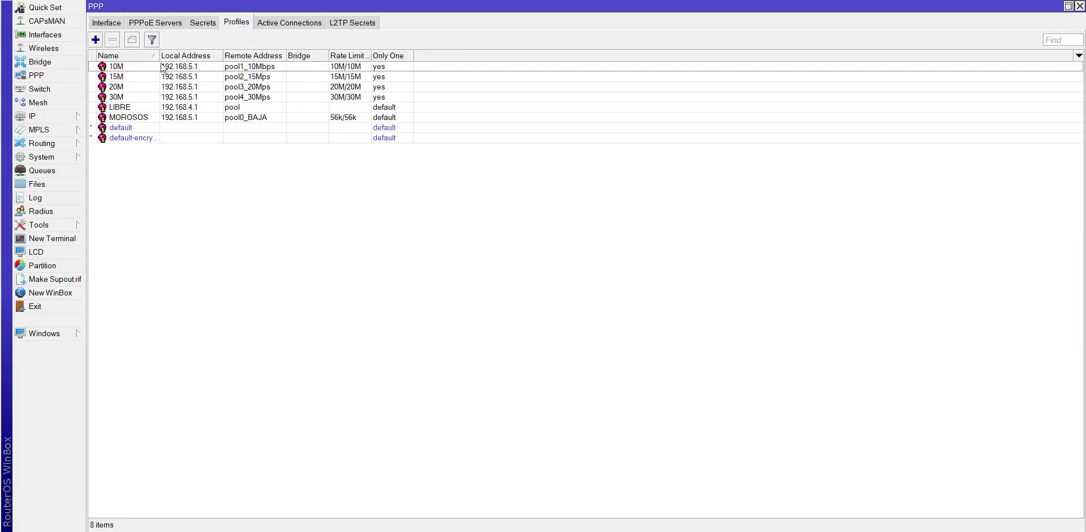
double_click(144, 67)
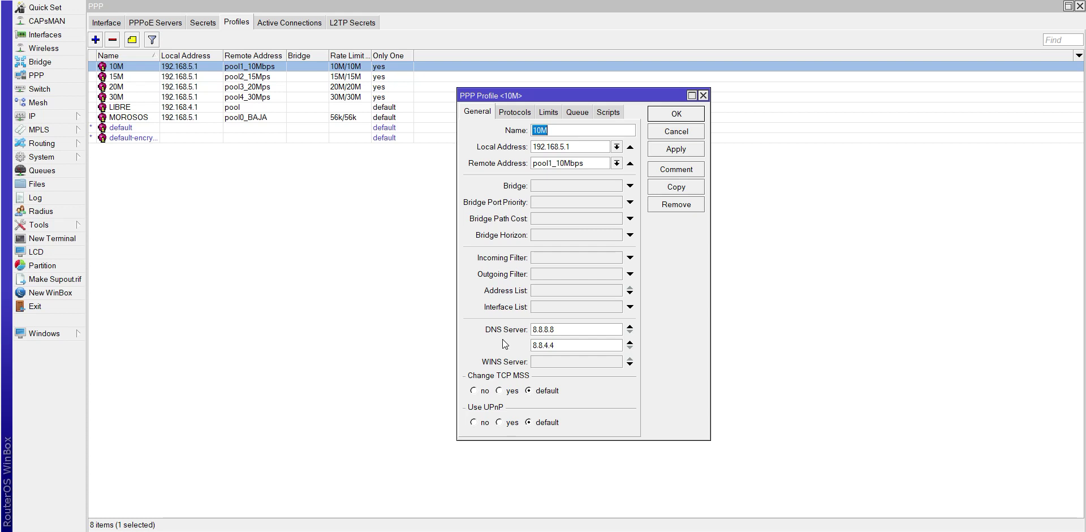
drag(565, 332, 525, 347)
click(511, 120)
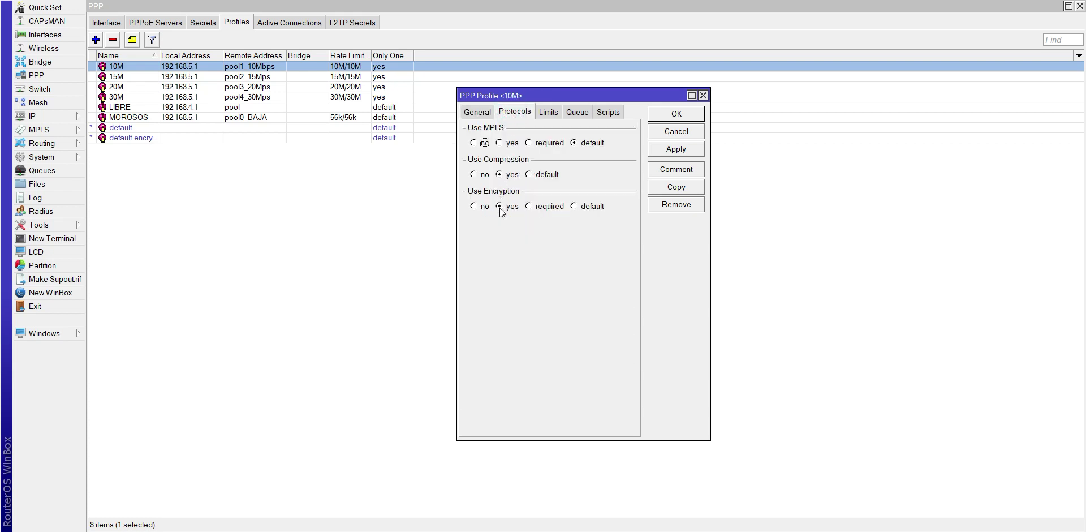
click(548, 113)
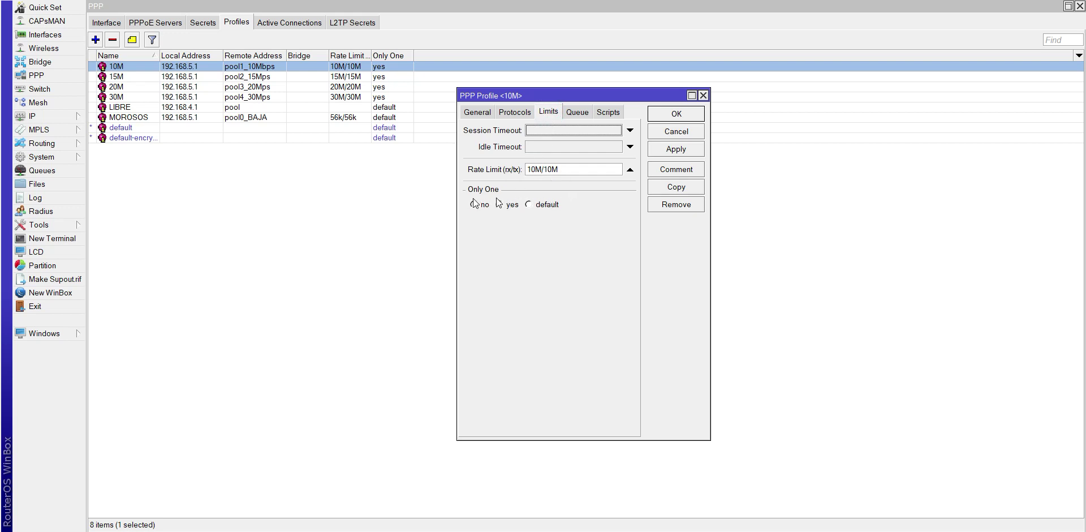
click(703, 95)
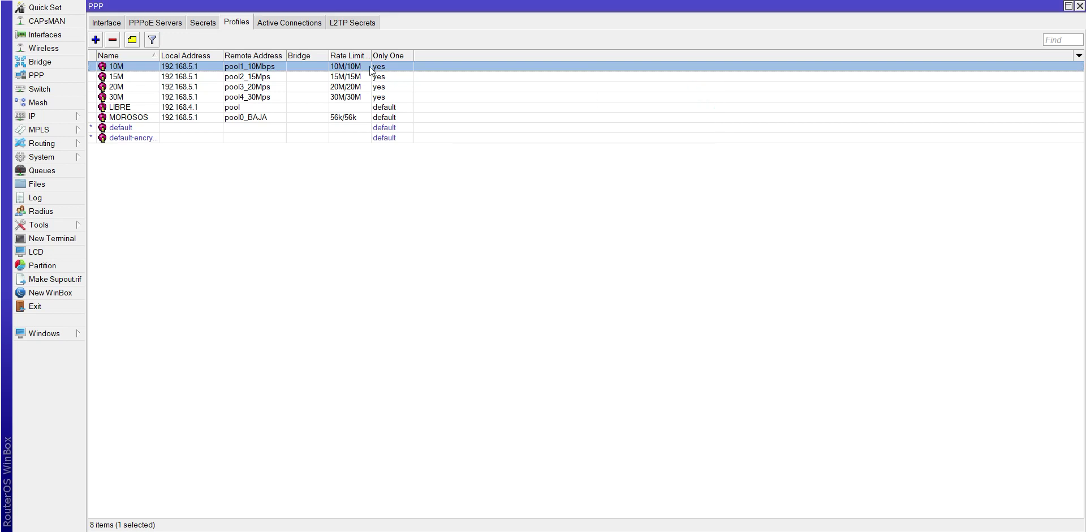
- Check the remote address pools of the 15M, 30M and MOROSOS profiles, and open the list of PPP secrets
click(256, 76)
click(258, 97)
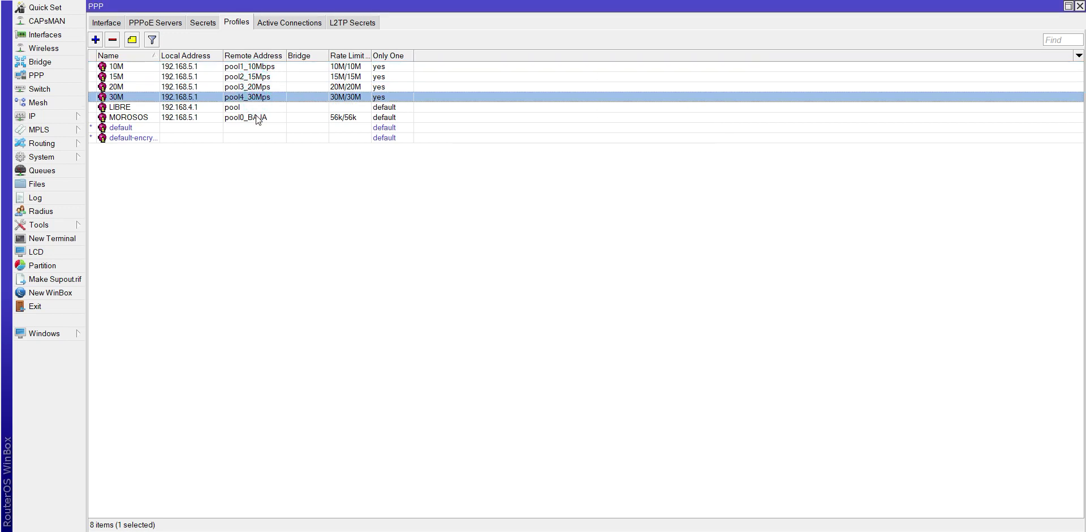
click(255, 118)
click(202, 22)
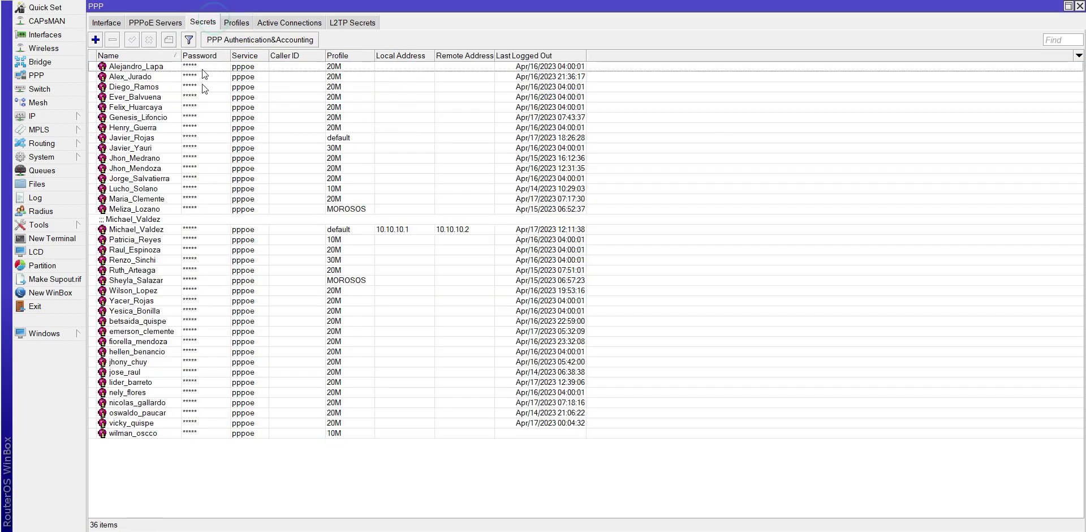
- Review the PPP secret of the fourth client in the list, including its available service types and profiles, and close it unchanged
click(126, 95)
double_click(127, 96)
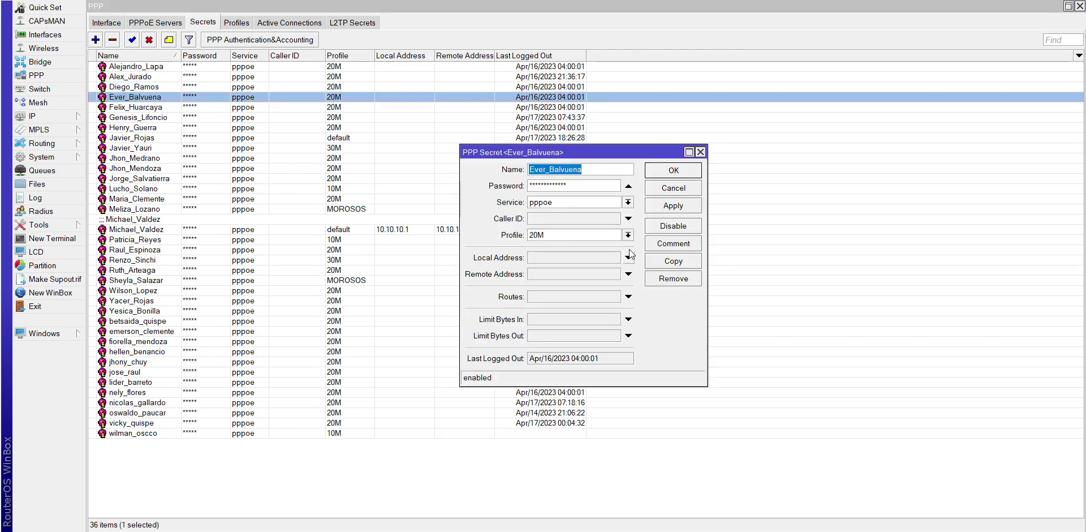
click(575, 204)
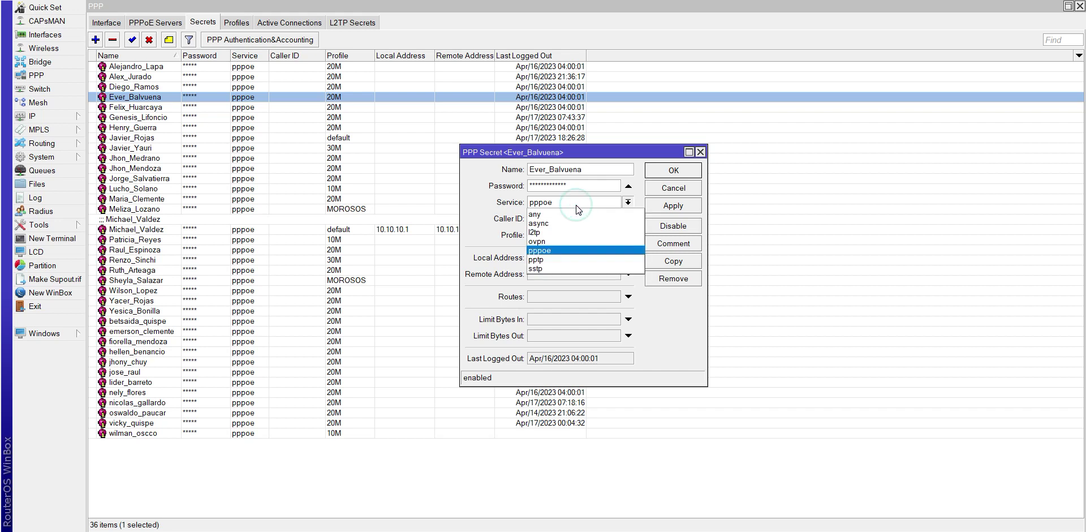
click(575, 205)
click(560, 236)
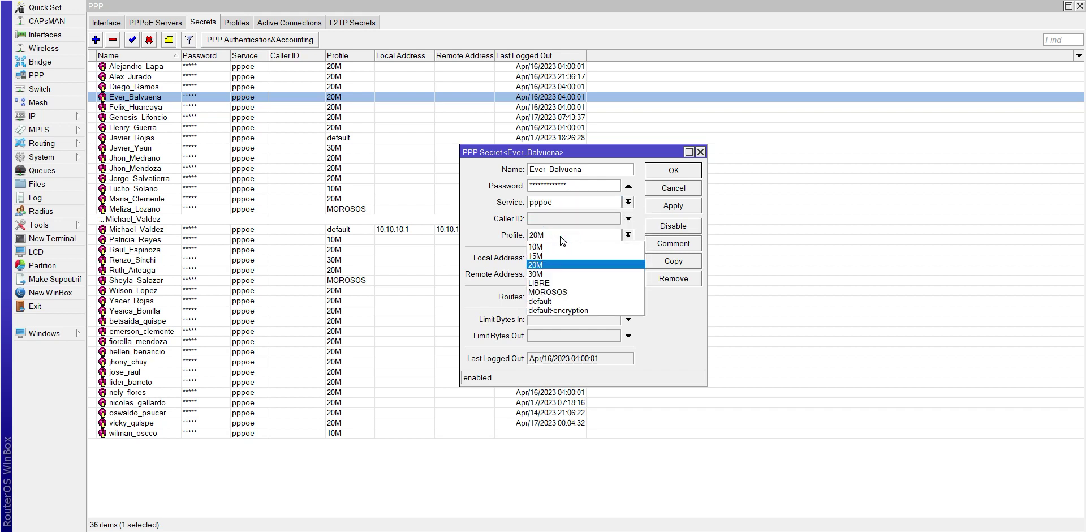
click(560, 236)
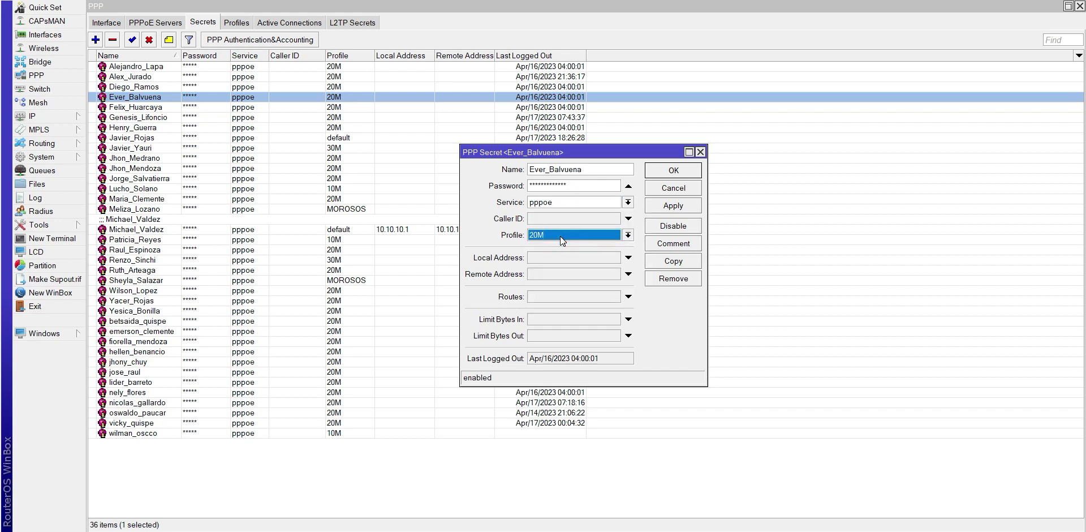
click(700, 152)
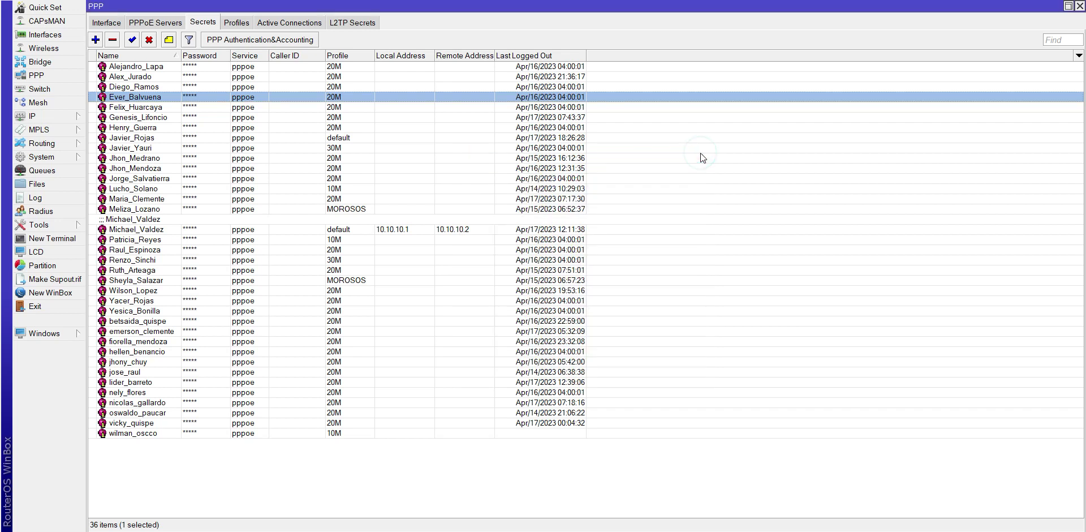
- Go through the client names in the list of active PPP connections
click(299, 26)
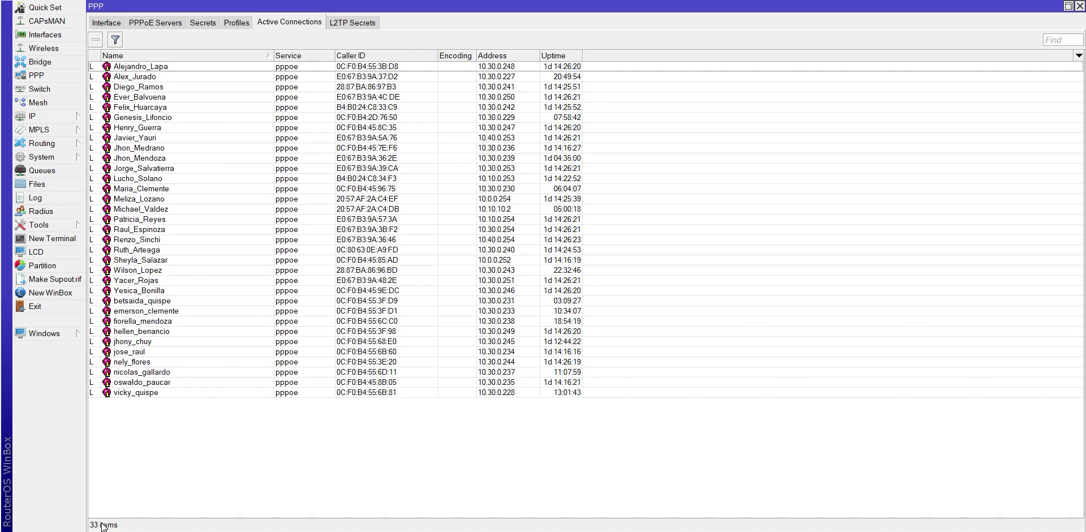
click(138, 76)
click(150, 118)
click(164, 165)
click(174, 200)
click(186, 230)
click(182, 249)
click(195, 300)
click(208, 341)
- Examine the IP addresses assigned to the clients in the active PPP connections
click(520, 67)
click(509, 97)
click(507, 158)
click(506, 198)
click(507, 249)
click(505, 290)
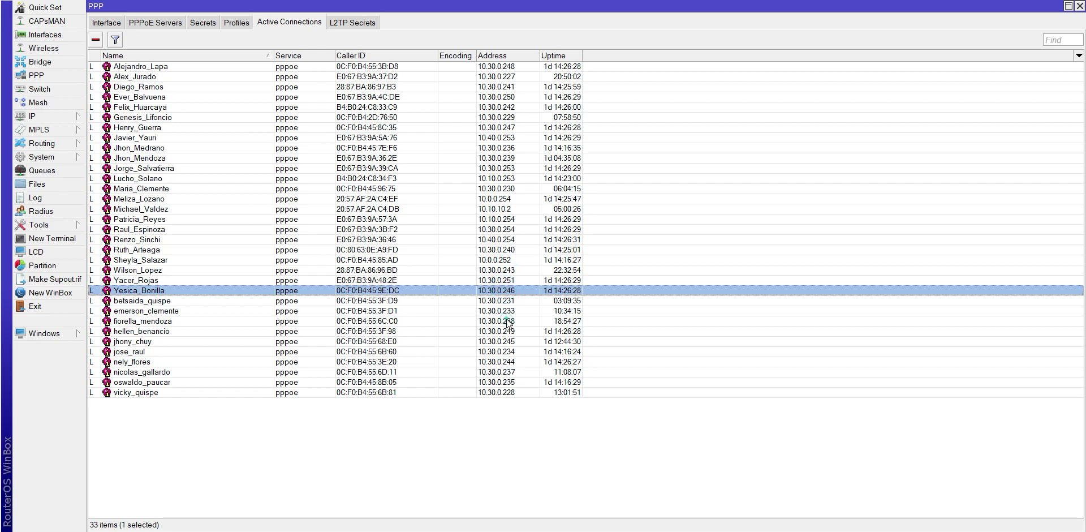
click(507, 311)
click(507, 351)
click(508, 381)
click(510, 262)
click(501, 199)
click(491, 138)
click(487, 109)
click(498, 191)
click(506, 250)
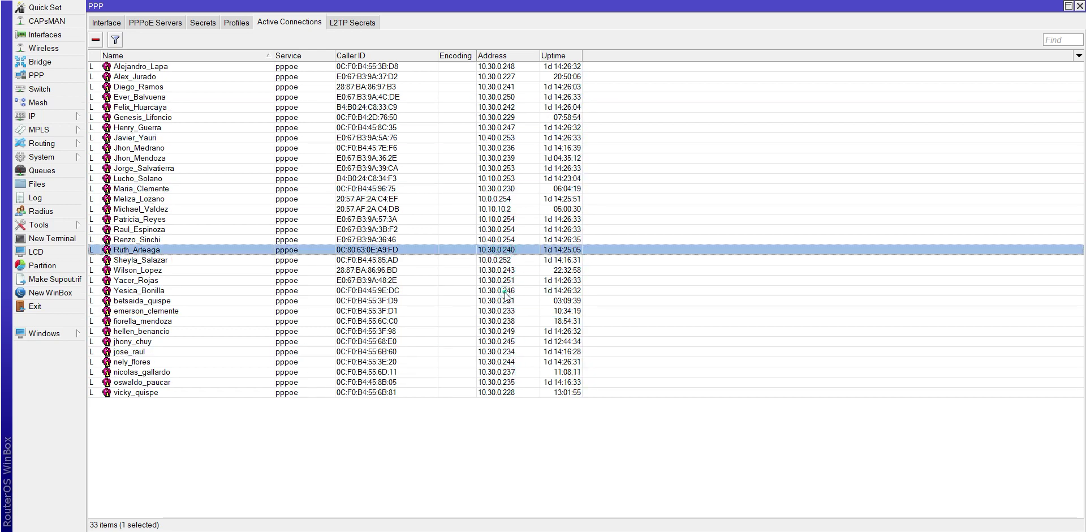
click(504, 291)
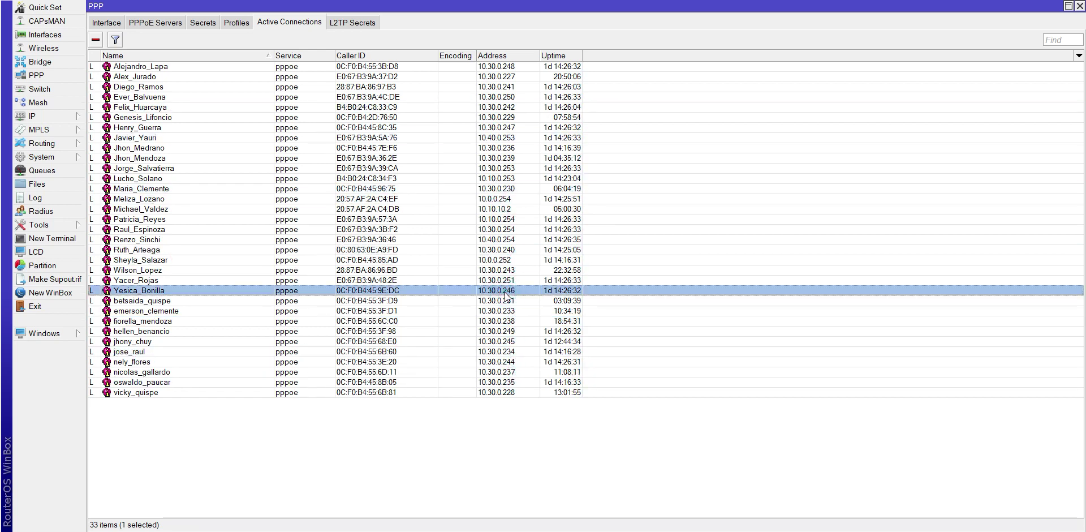
- Revisit the PPP secrets, profiles and active connections, ending on the list of PPPoE servers
click(157, 26)
click(205, 24)
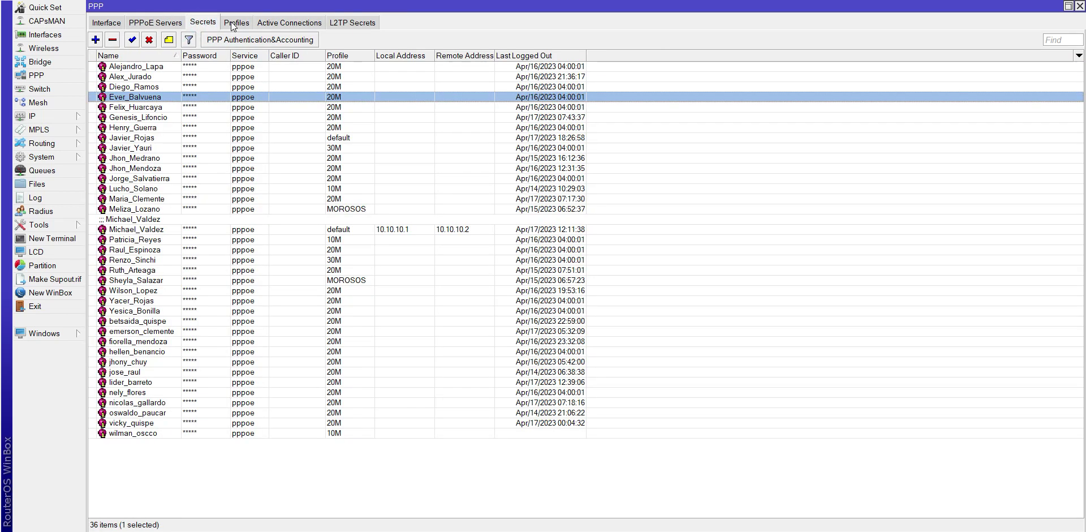
click(175, 26)
click(205, 25)
click(234, 24)
click(309, 24)
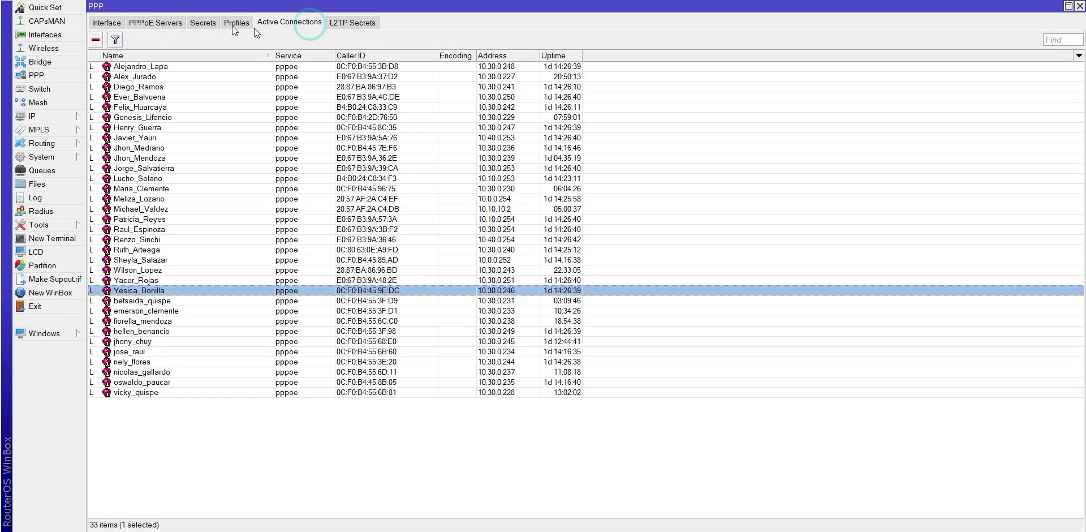
click(158, 25)
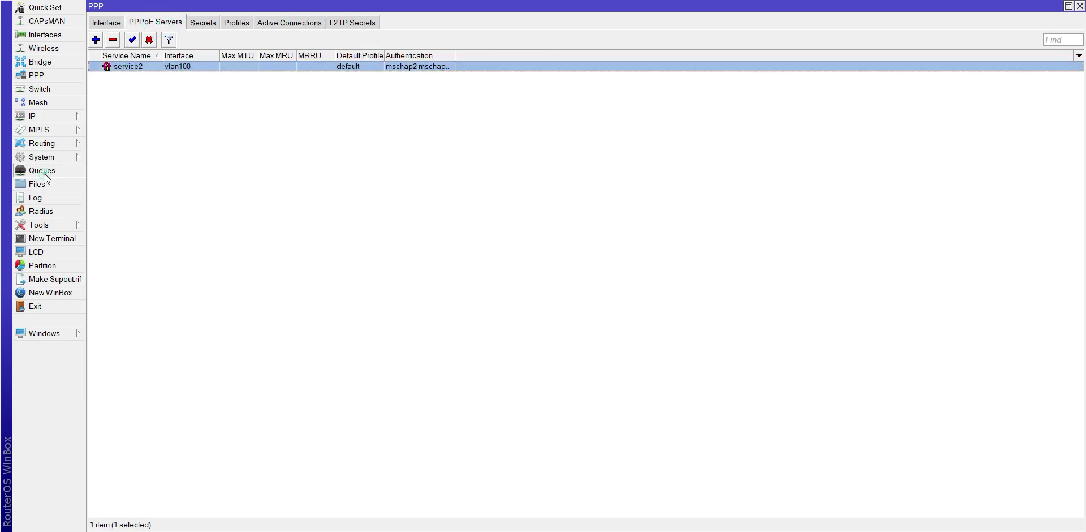
- Look through the simple queues and open dynamic queue 16 to view its upload and download traffic
click(43, 171)
click(253, 137)
click(259, 181)
click(260, 219)
double_click(261, 250)
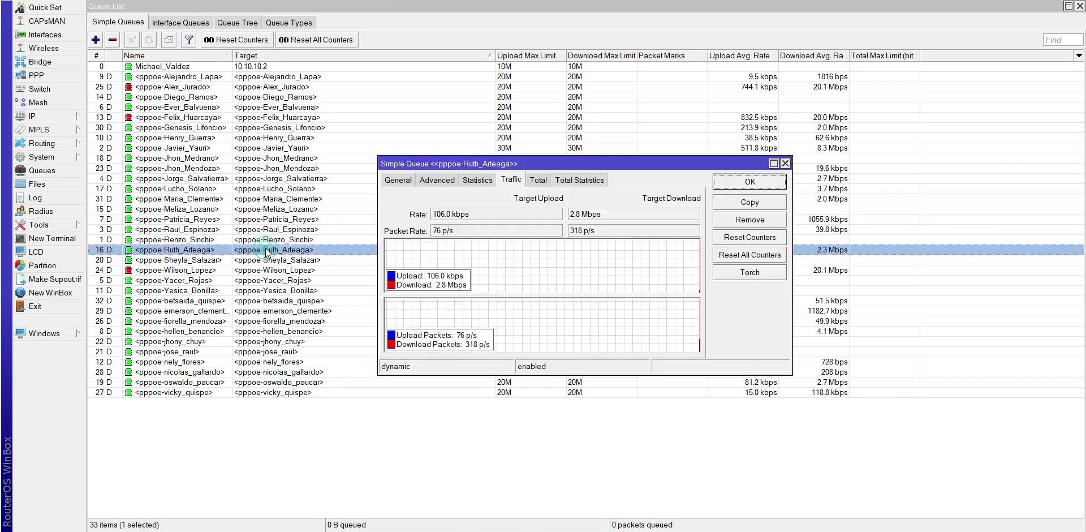
- Review queue 16's upload and download max limits and its advanced settings such as Limit At, priority and queue type, and close it
click(436, 185)
click(394, 181)
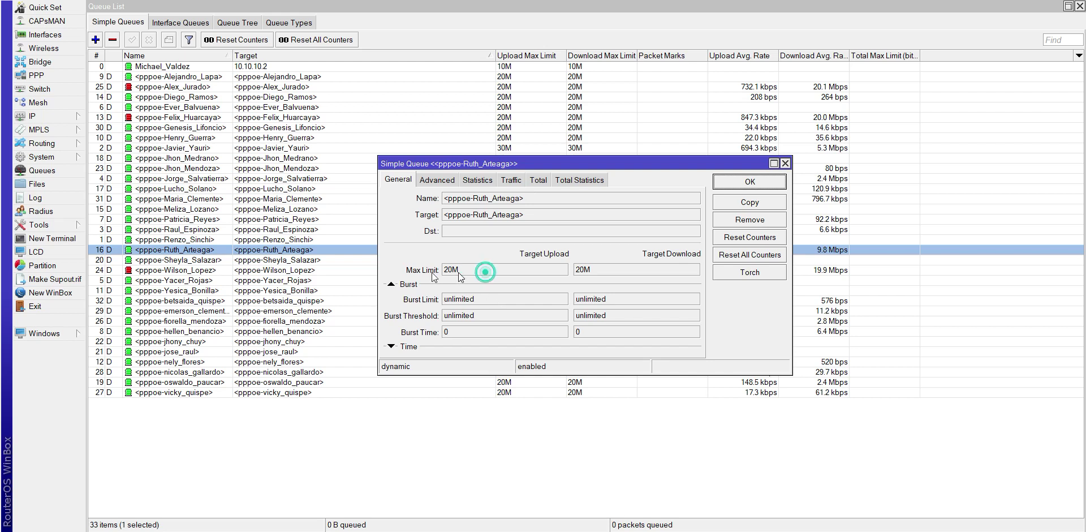
double_click(486, 270)
double_click(609, 269)
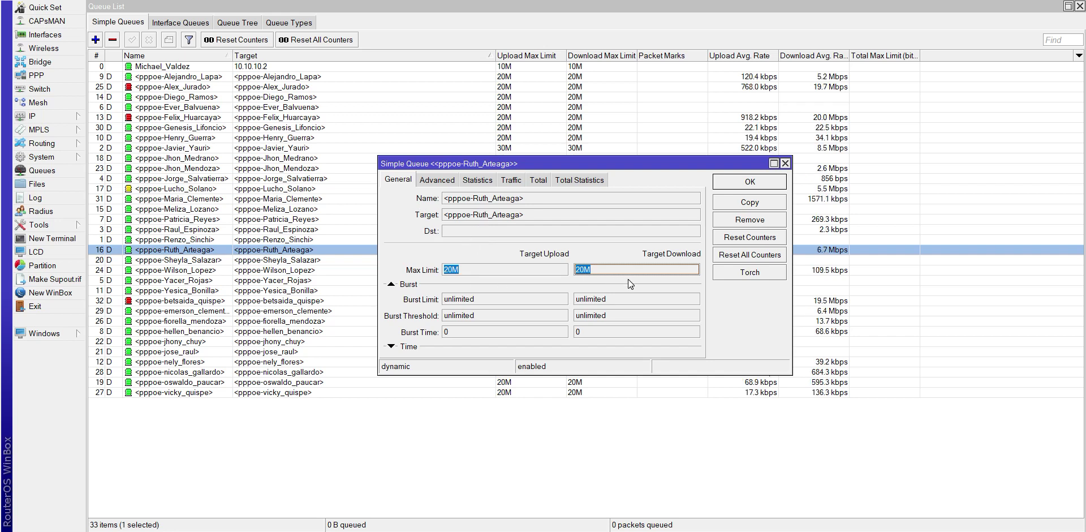
click(438, 180)
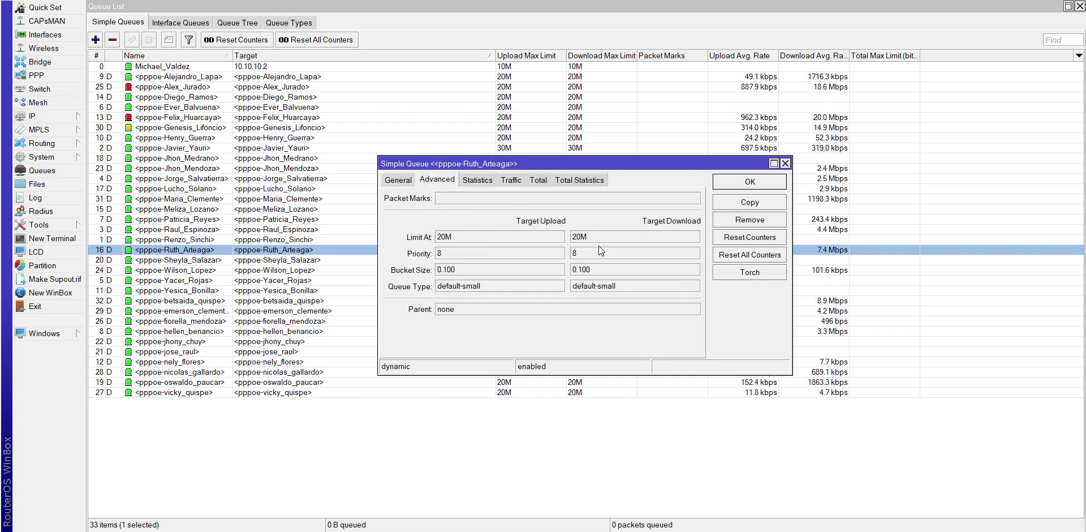
click(785, 164)
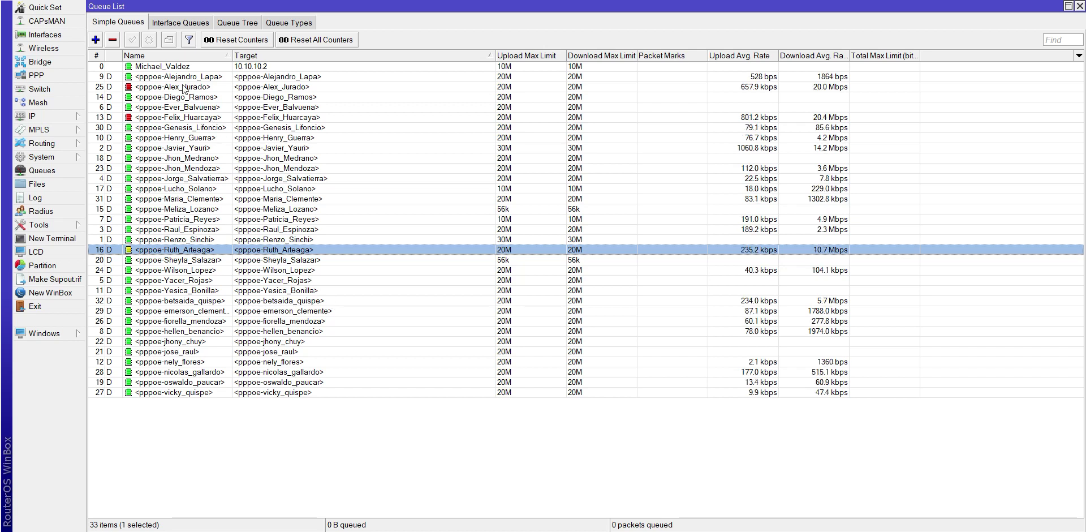
- Check the remaining simple queues, interface queues, queue tree and queue types, and return to the PPPoE servers list
drag(193, 111, 196, 219)
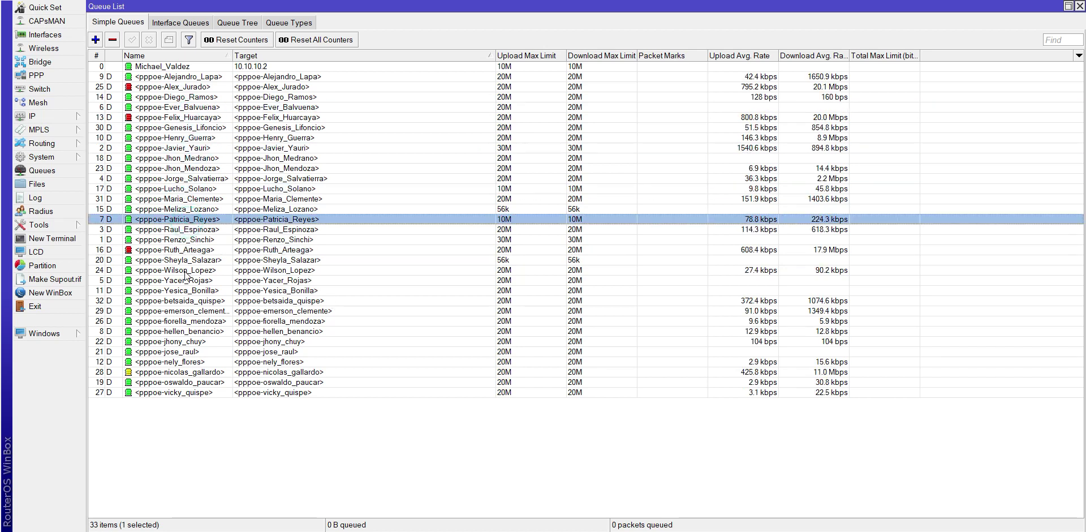
click(191, 26)
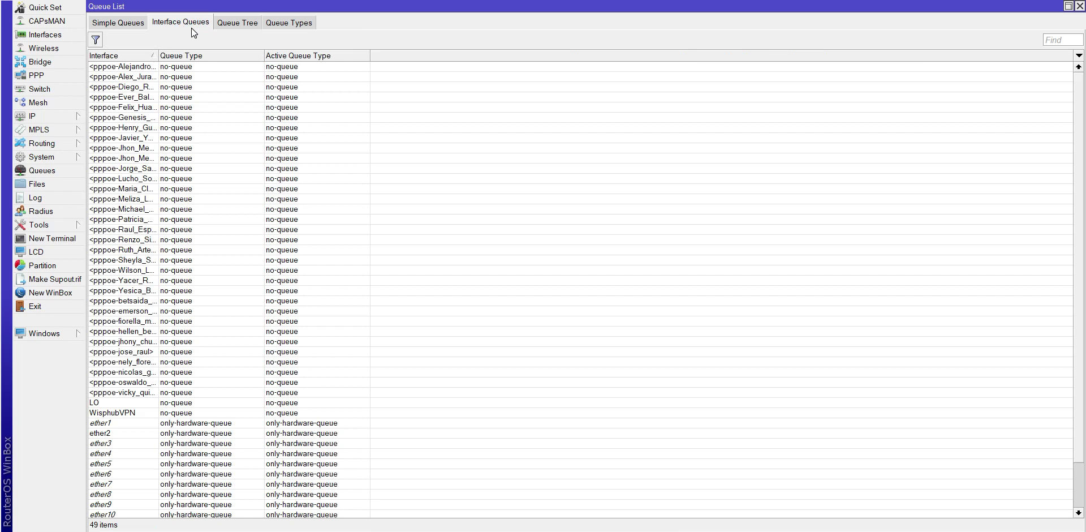
click(243, 27)
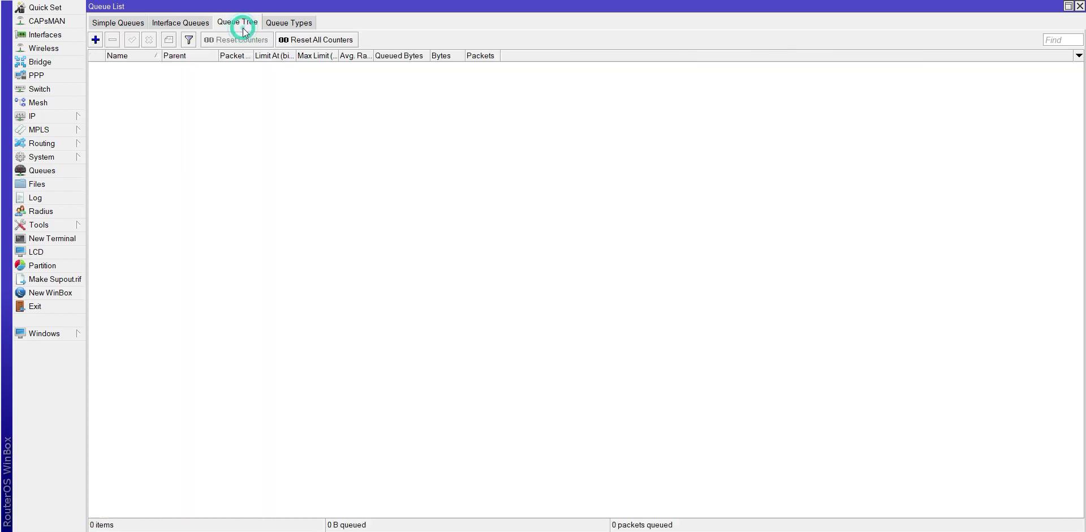
click(284, 24)
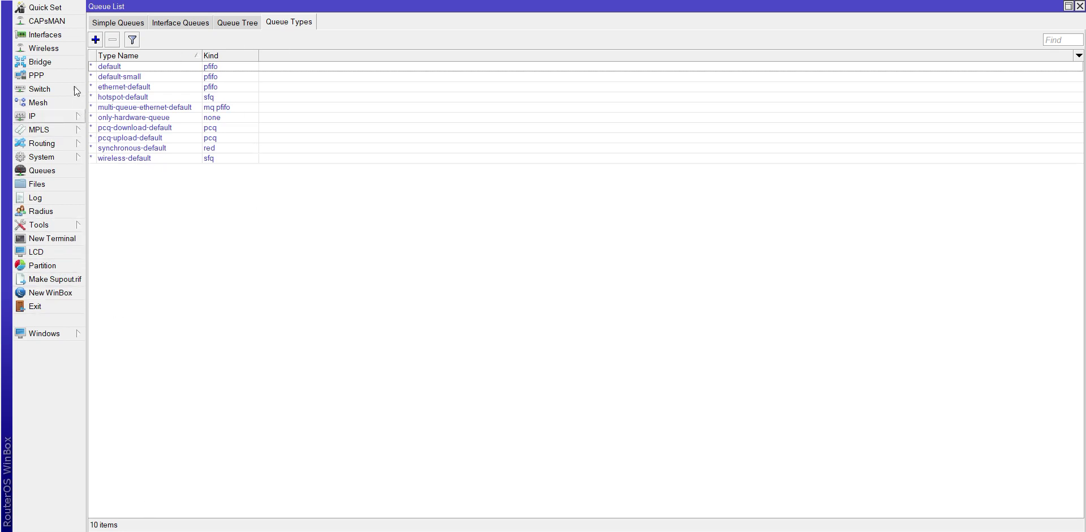
click(52, 78)
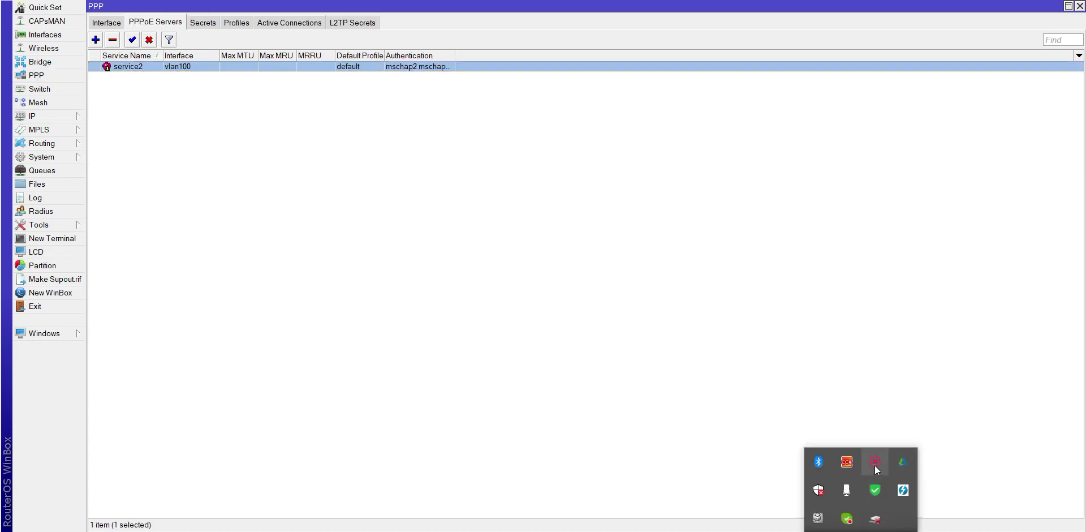
right_click(875, 465)
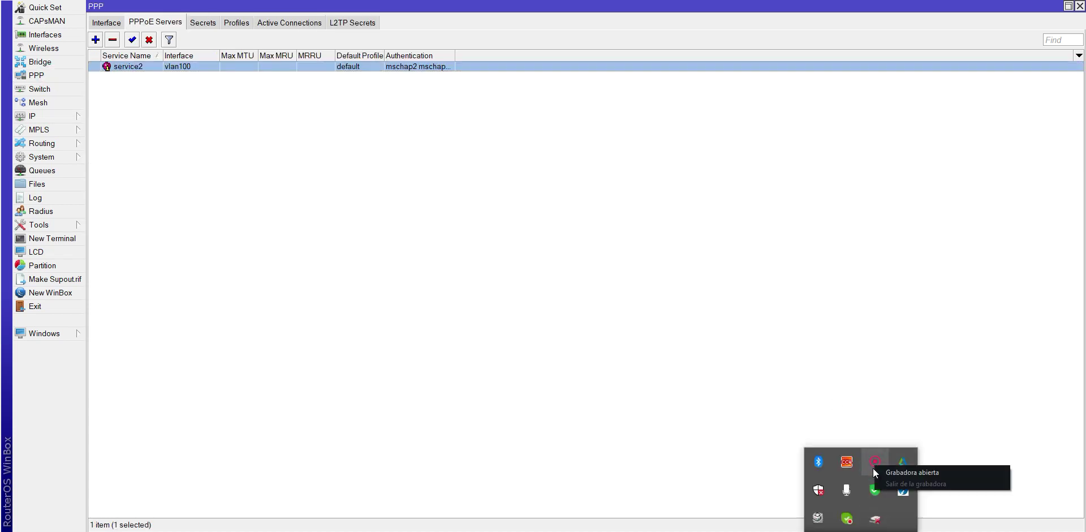
click(905, 472)
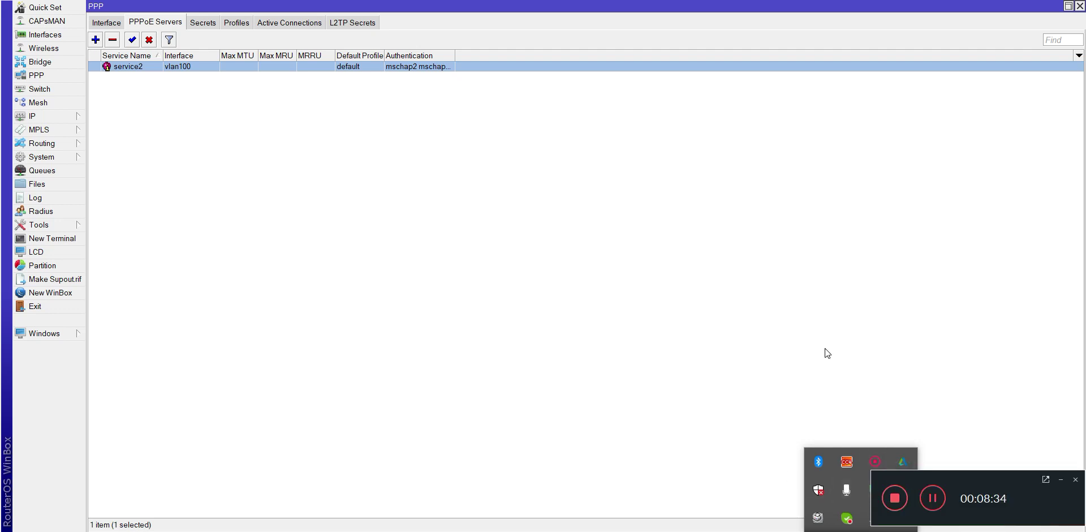